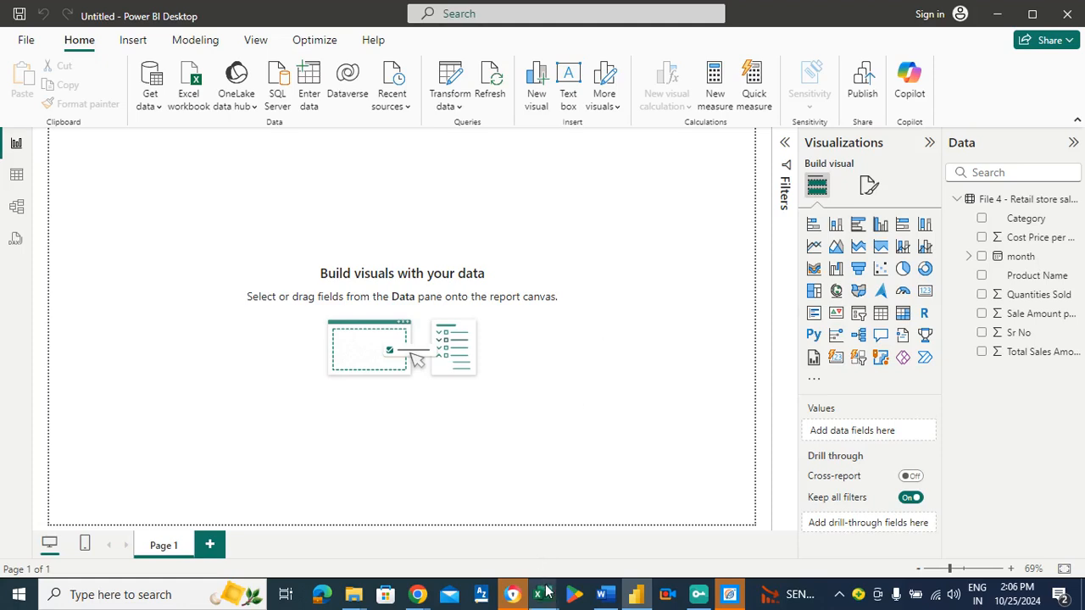
Step: Switch to the Book2 workbook in Excel containing the student grade table
mouse_move(546, 591)
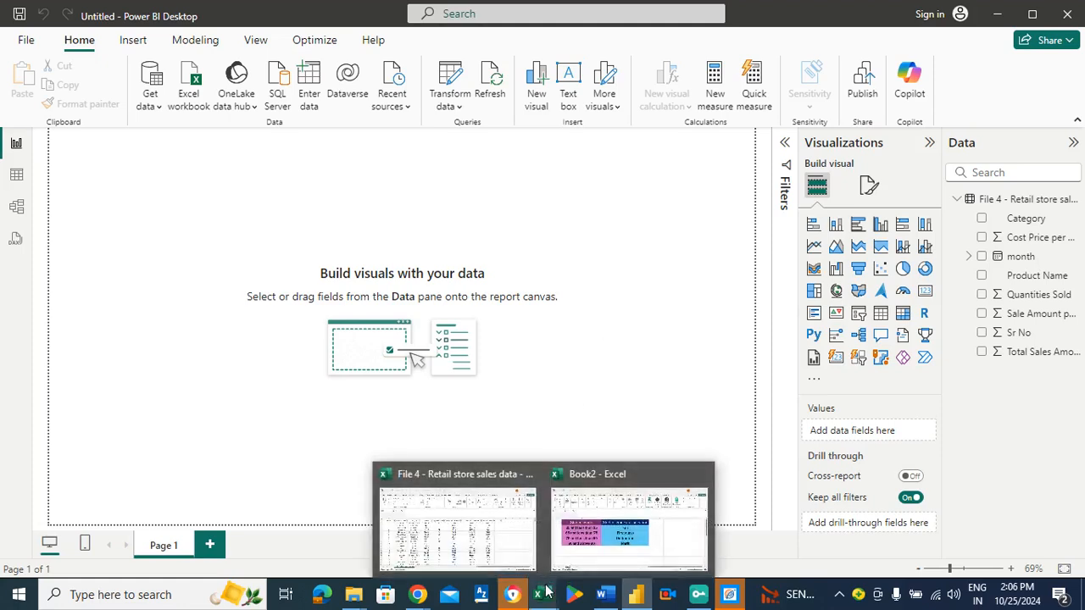
click(585, 553)
click(844, 264)
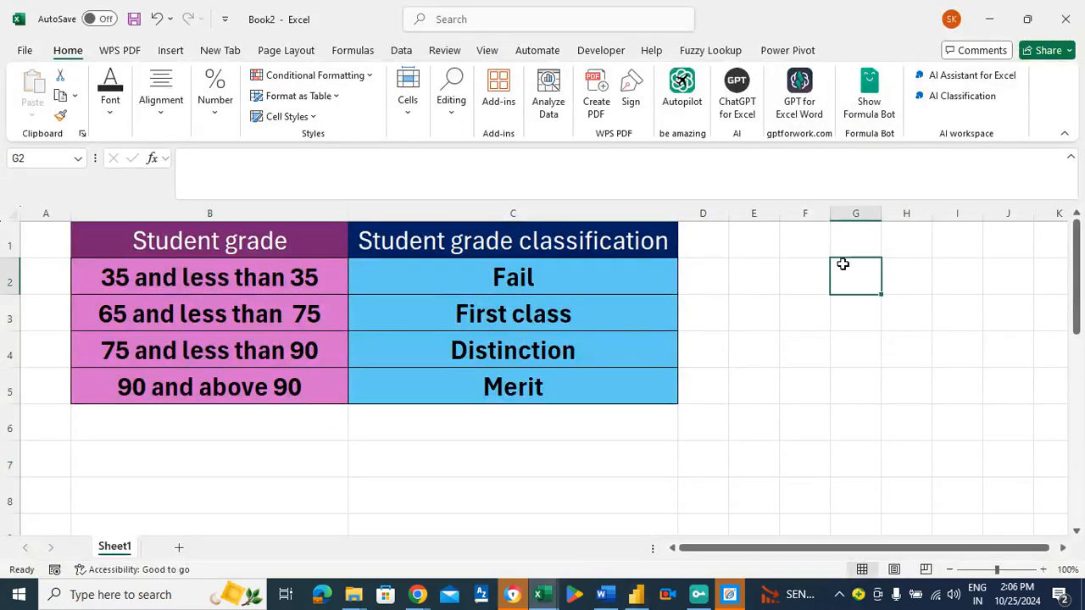
click(812, 271)
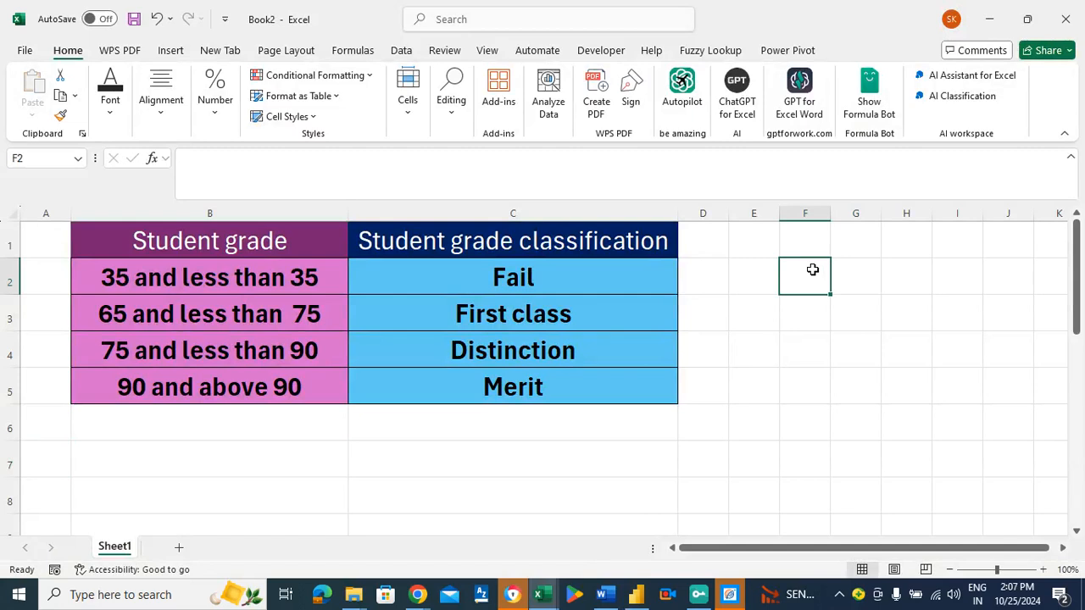
Step: Examine the student grade column and the classification assigned to the lowest grade range
click(201, 253)
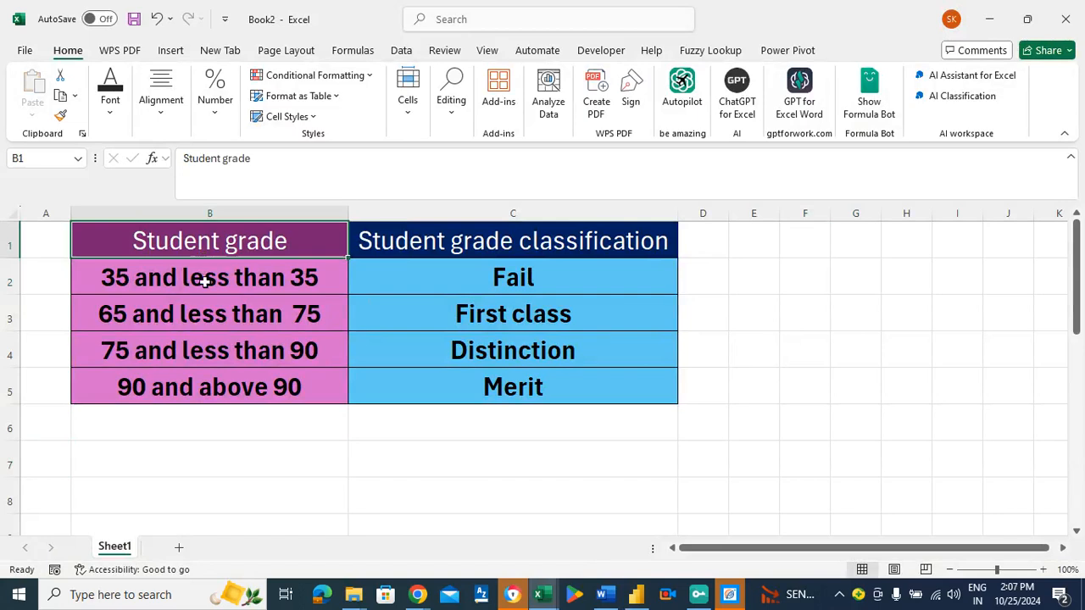
click(205, 281)
click(407, 293)
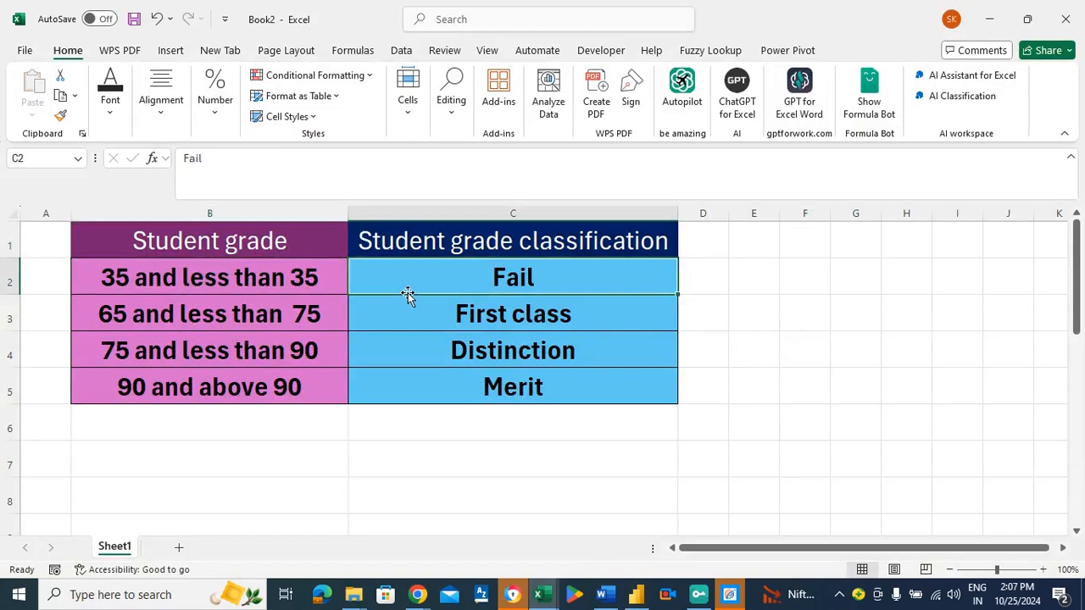
key(Left)
key(Left)
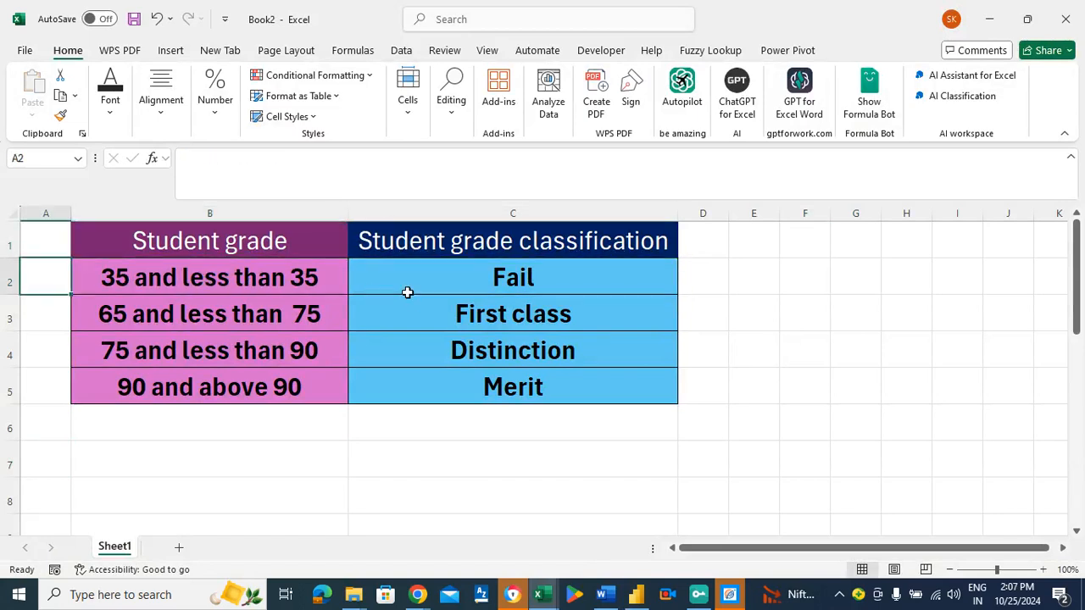
key(Right)
key(Right)
key(Left)
key(Left)
key(Right)
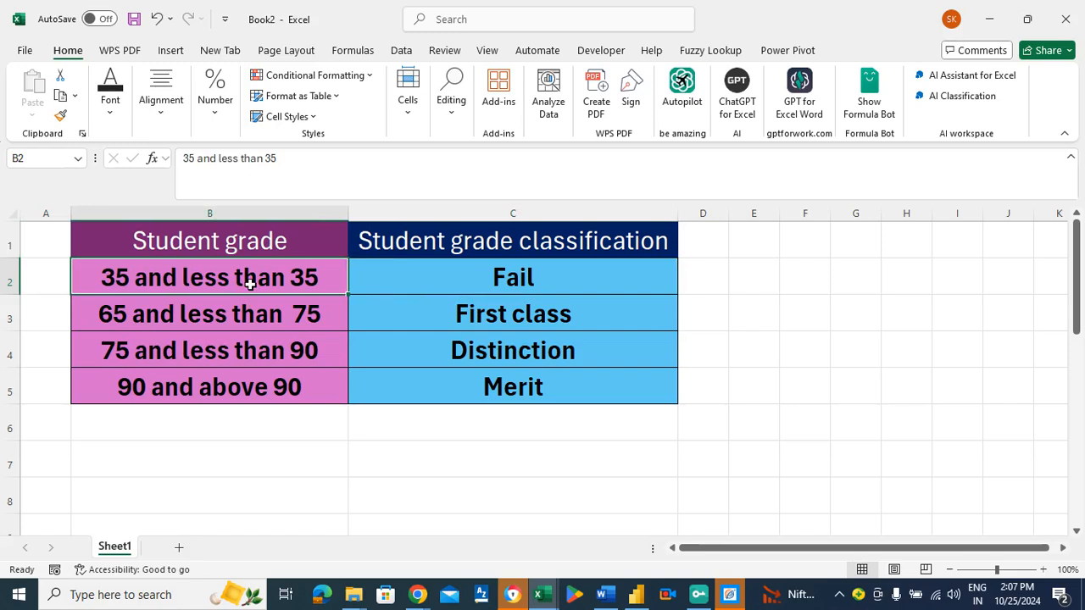
click(518, 289)
click(222, 298)
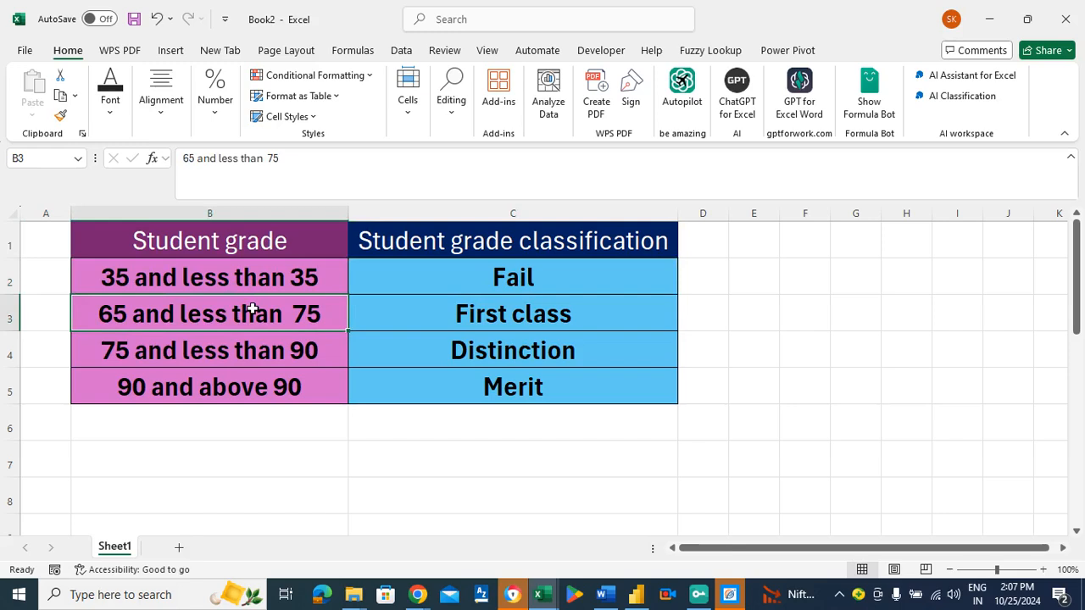
Step: Change the grade range in cell B2, beside Fail, to "34 and less than 34"
click(238, 277)
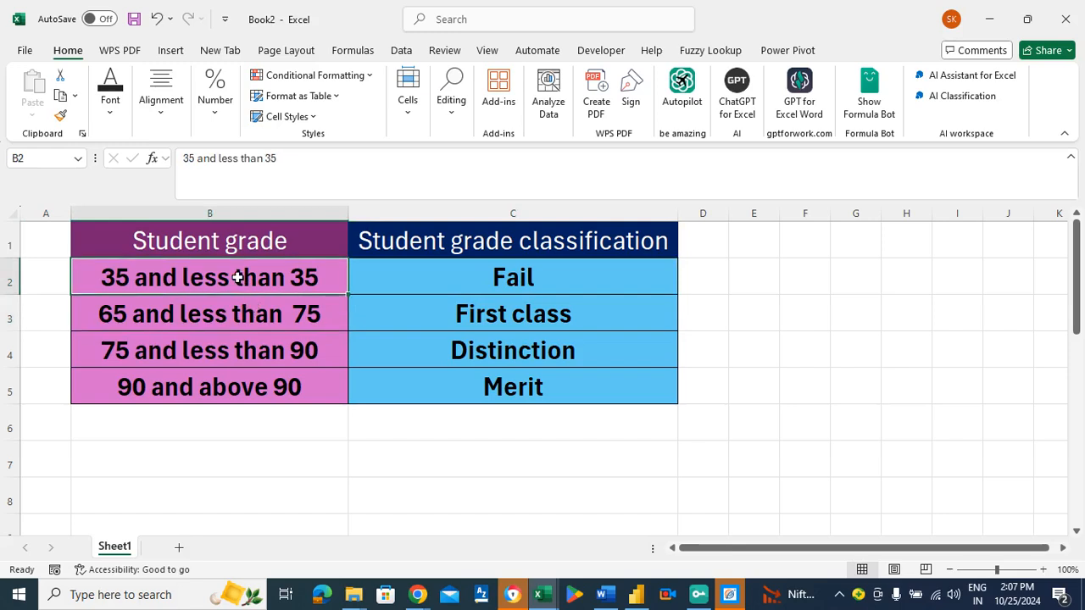
click(196, 158)
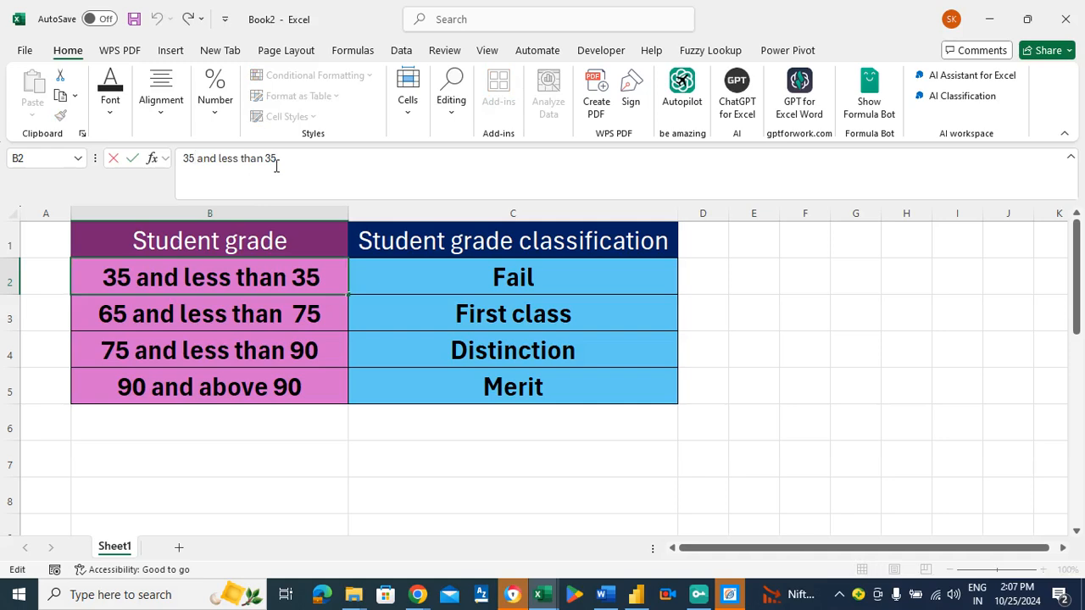
key(BackSpace)
text(4)
key(Return)
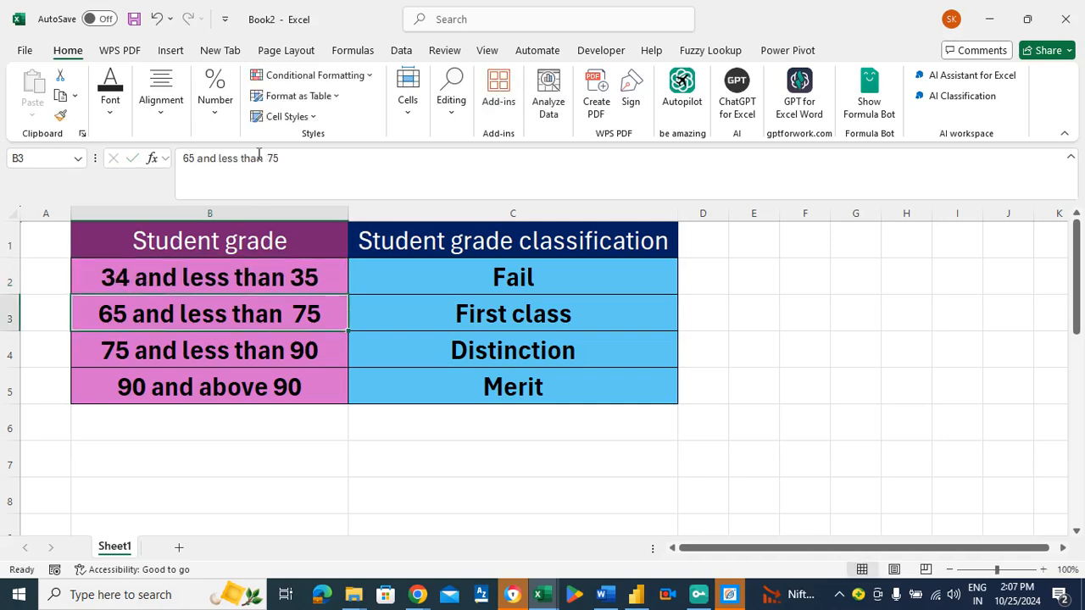
click(314, 273)
click(333, 172)
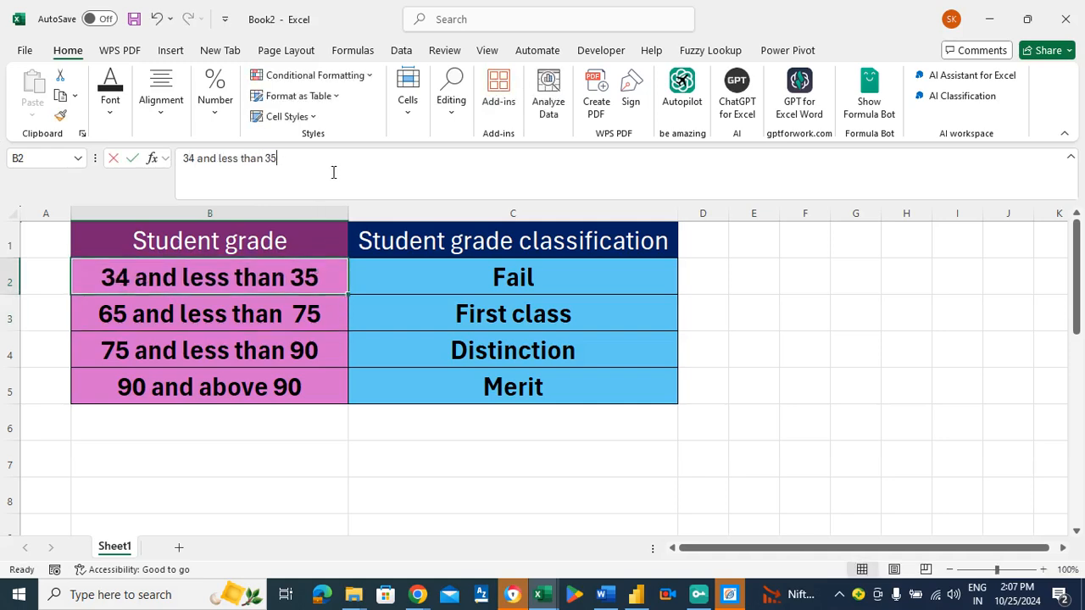
key(BackSpace)
text(4)
key(Return)
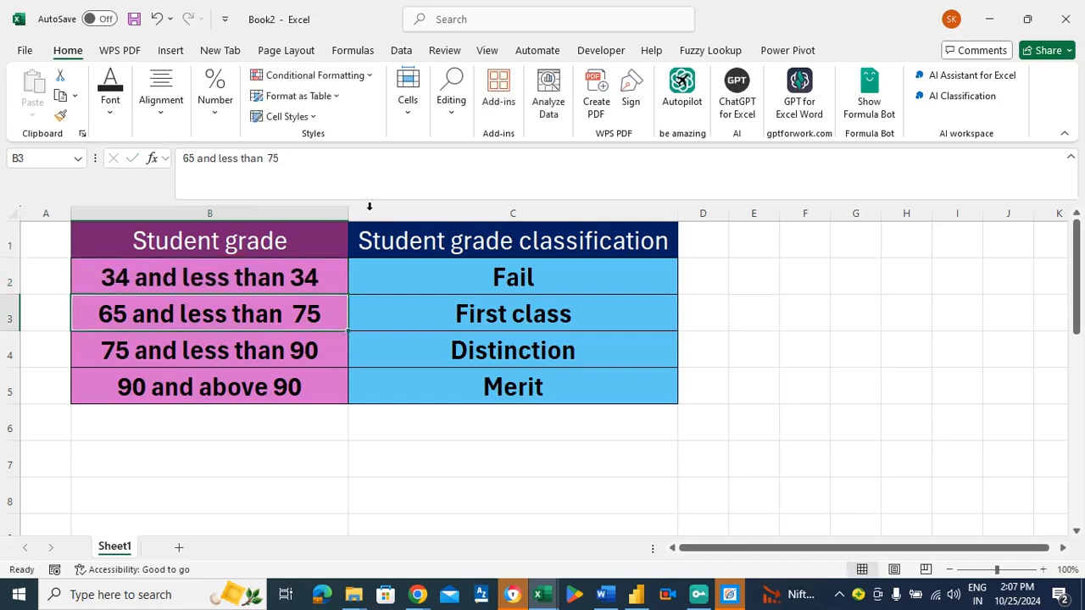
Step: Review the grade ranges for First class, Distinction and Merit alongside their classifications
click(452, 312)
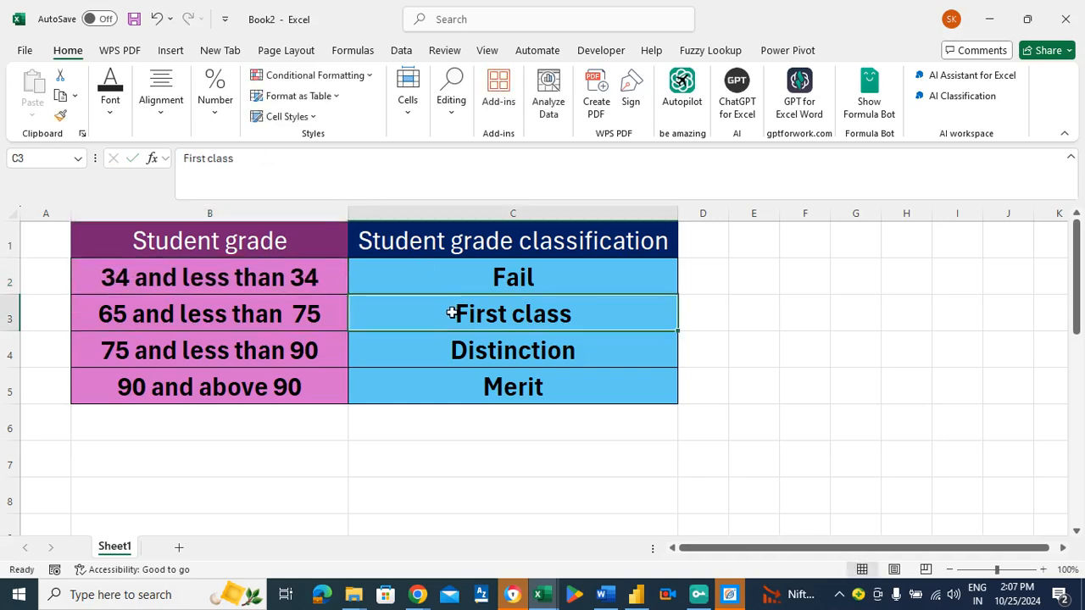
click(172, 308)
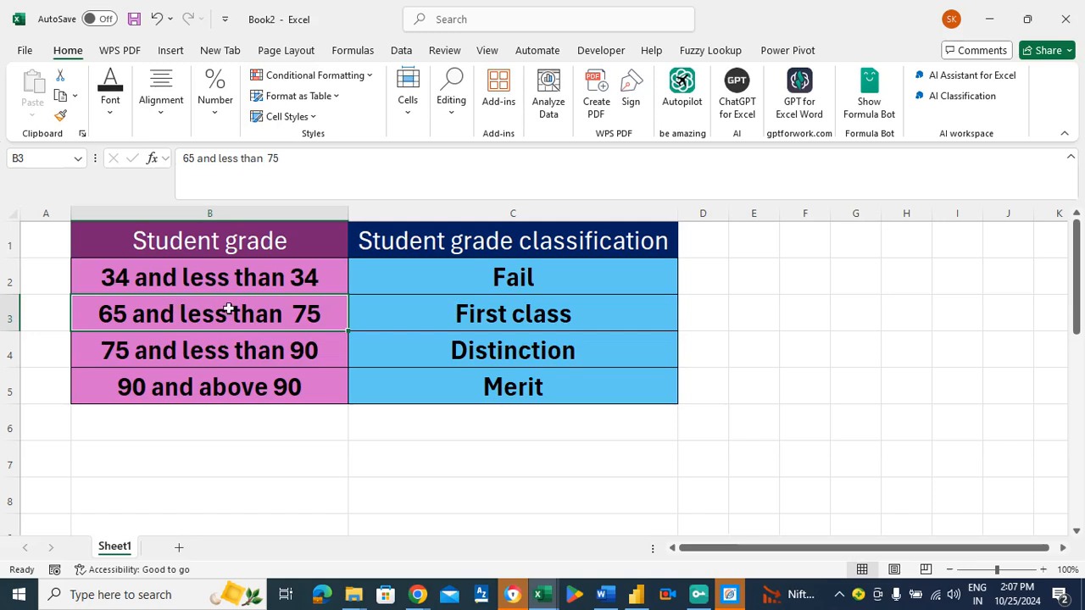
click(480, 312)
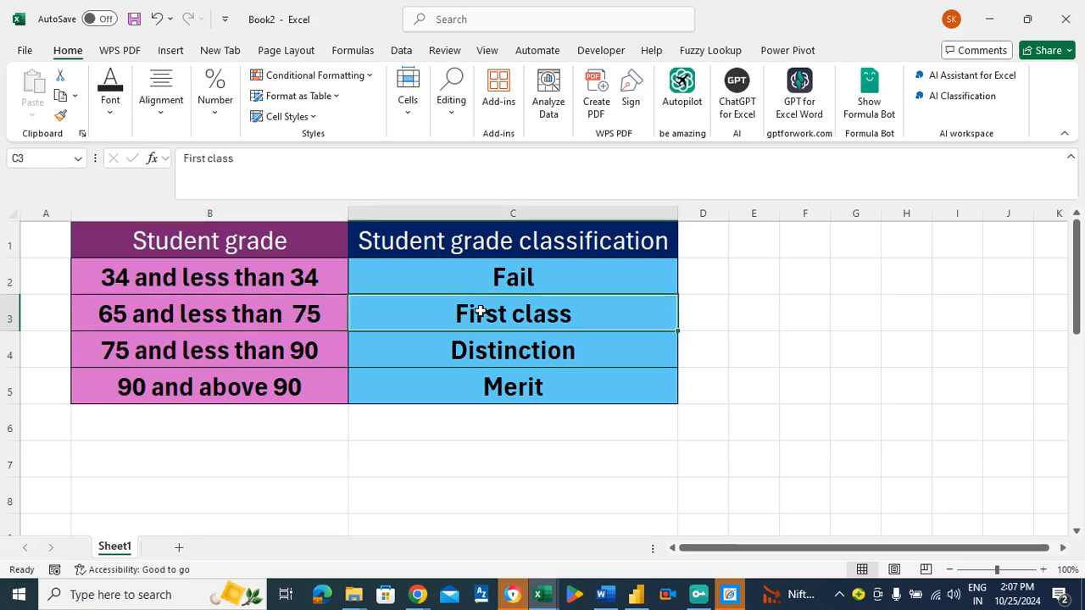
click(141, 317)
key(Return)
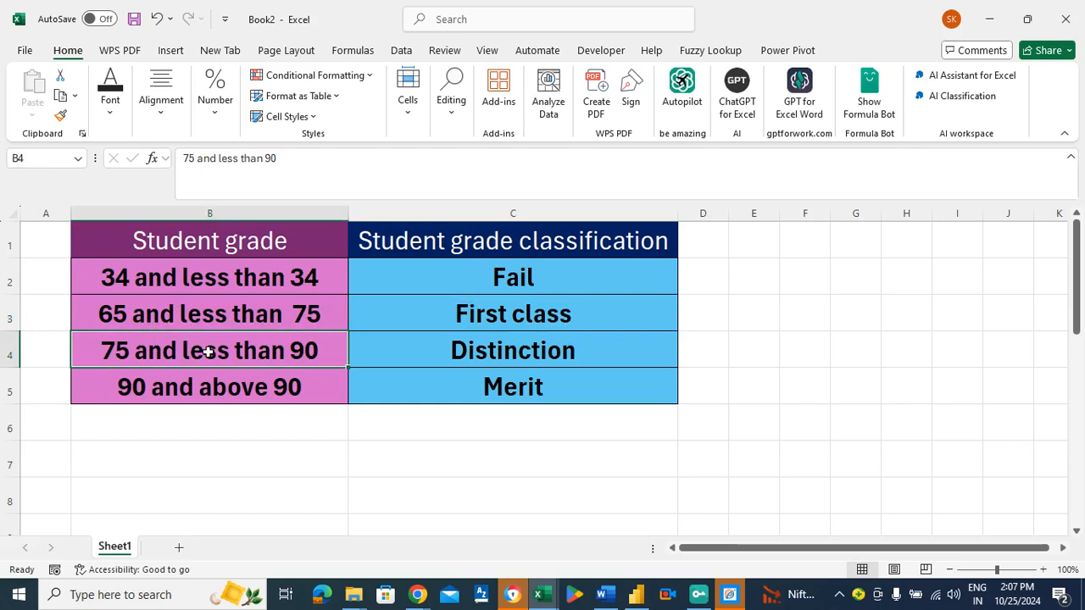
click(496, 340)
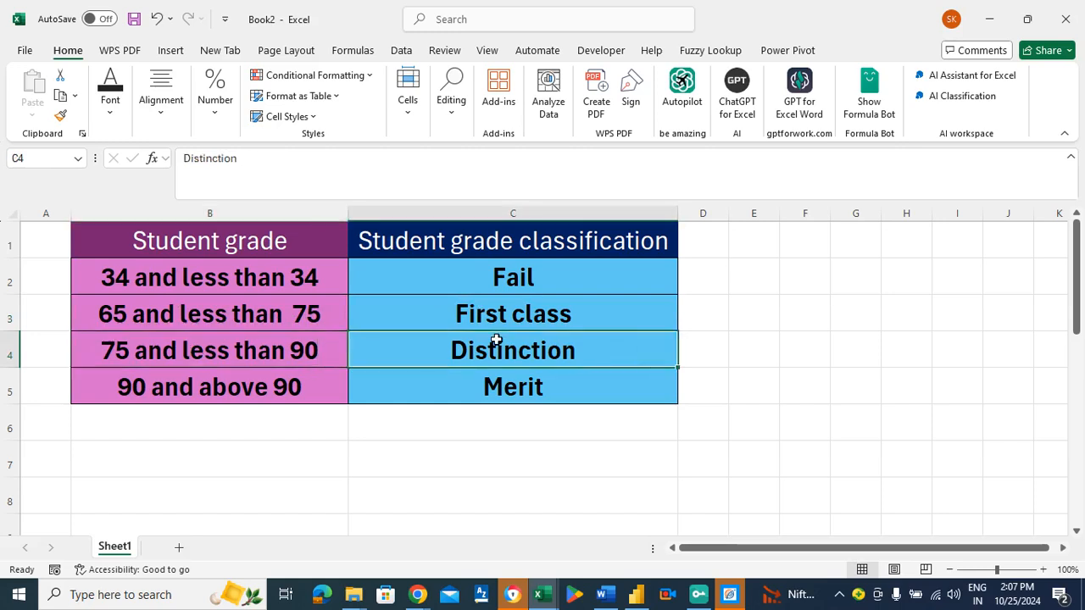
click(206, 407)
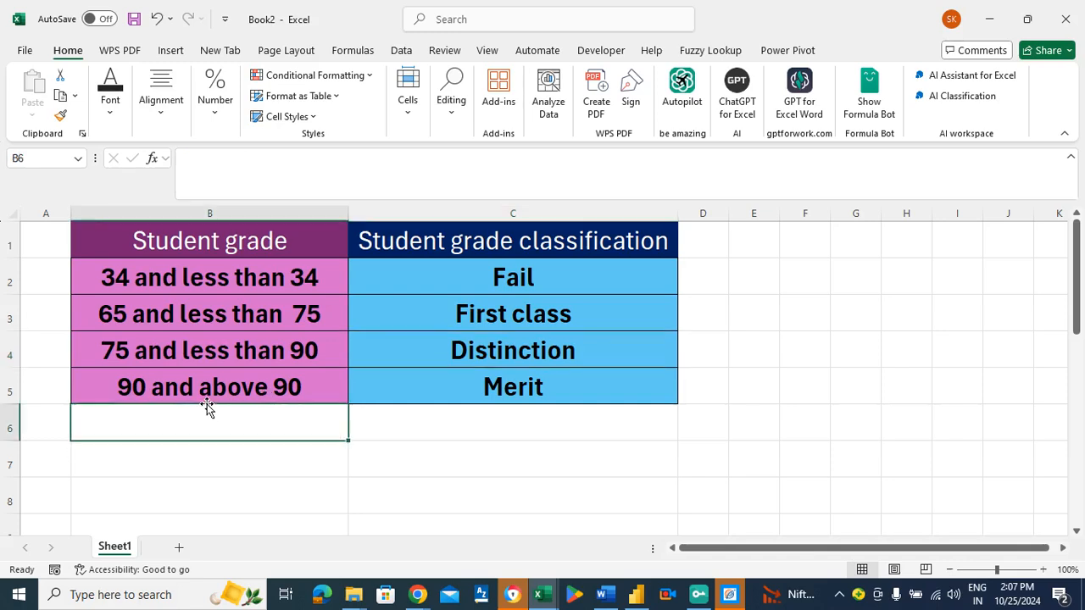
click(212, 387)
click(522, 380)
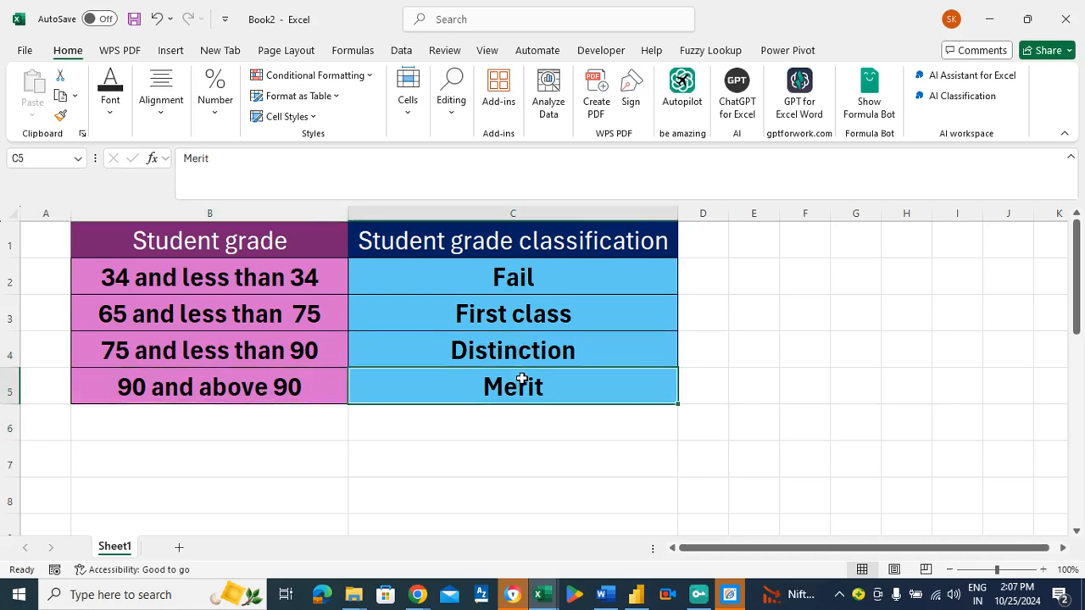
click(289, 381)
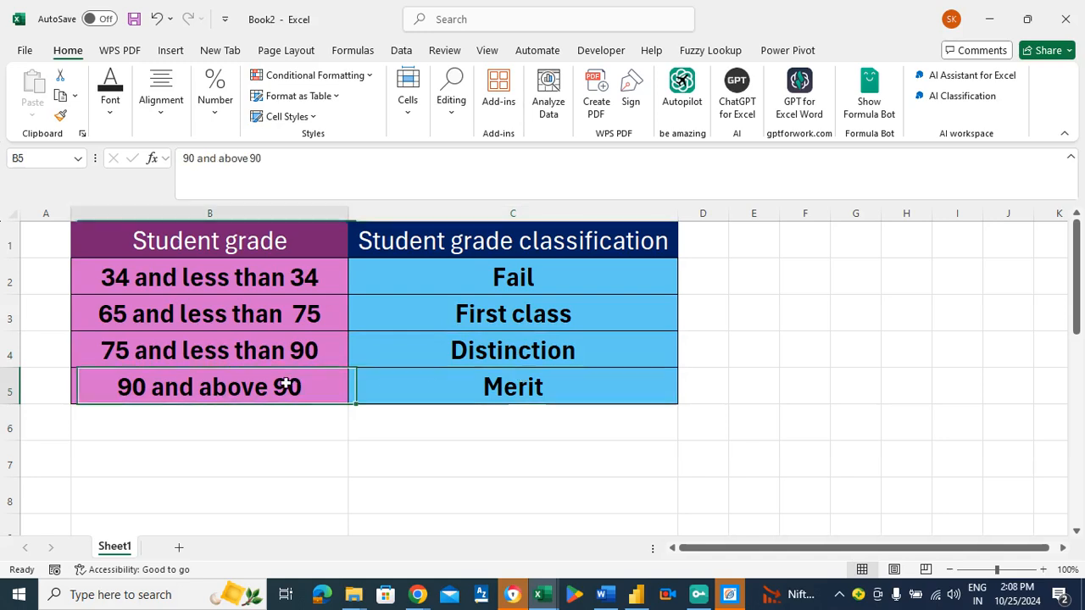
Step: Change the classification in cell C5, beside "90 and above 90", to "Merit/Top performer"
click(540, 391)
click(243, 157)
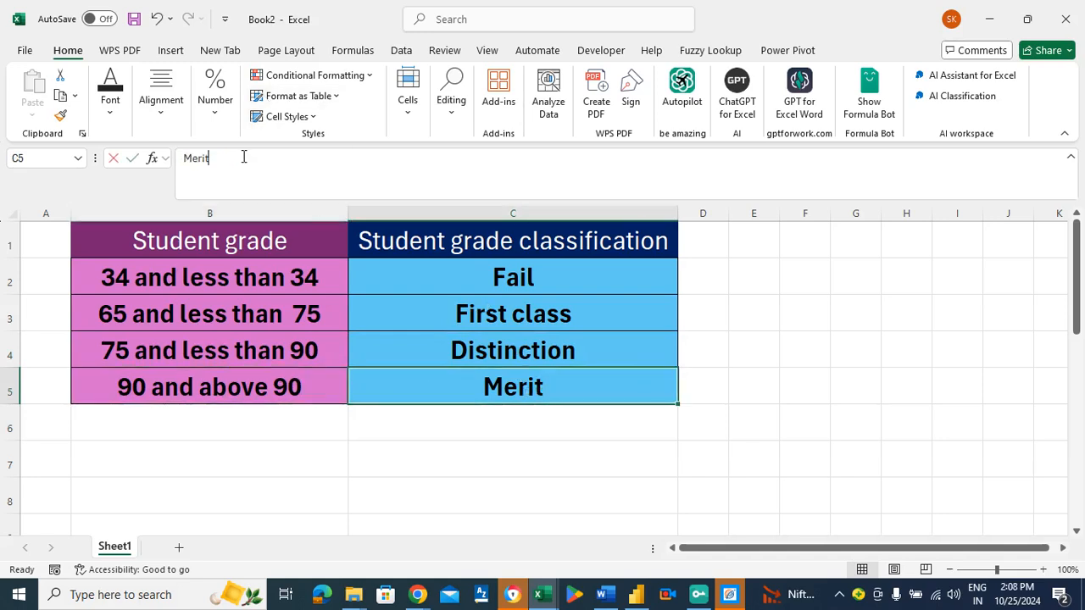
text(/)
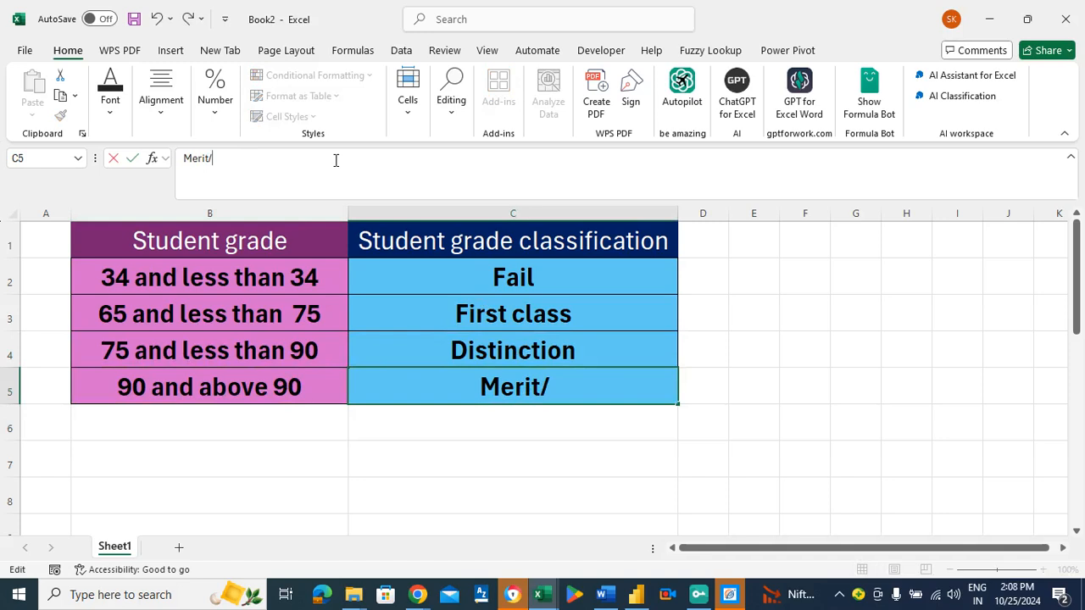
text(F)
text(i)
key(BackSpace)
key(BackSpace)
text(Top)
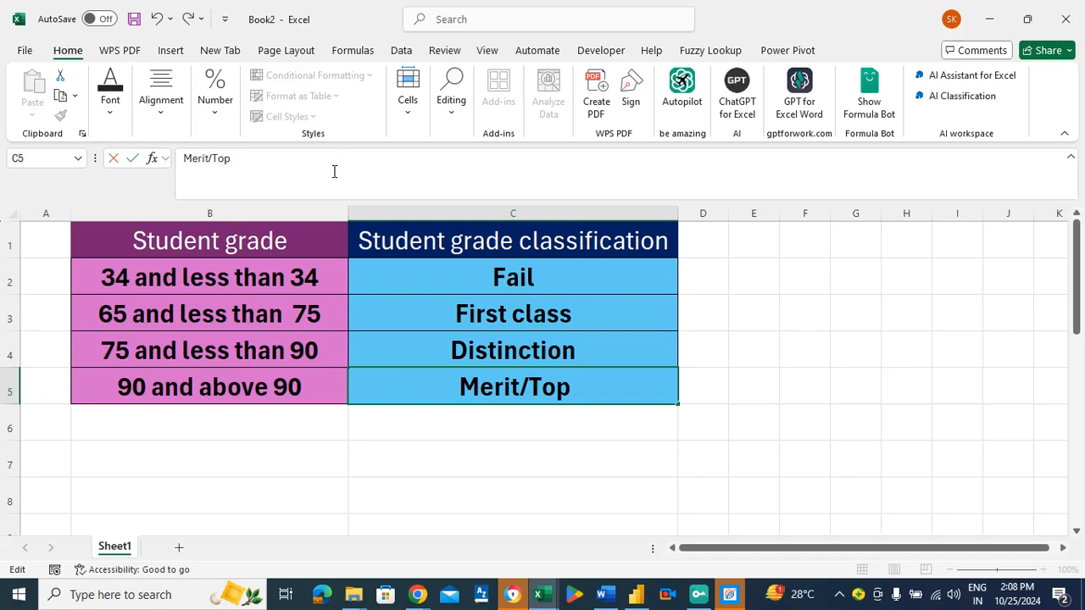
text( rank)
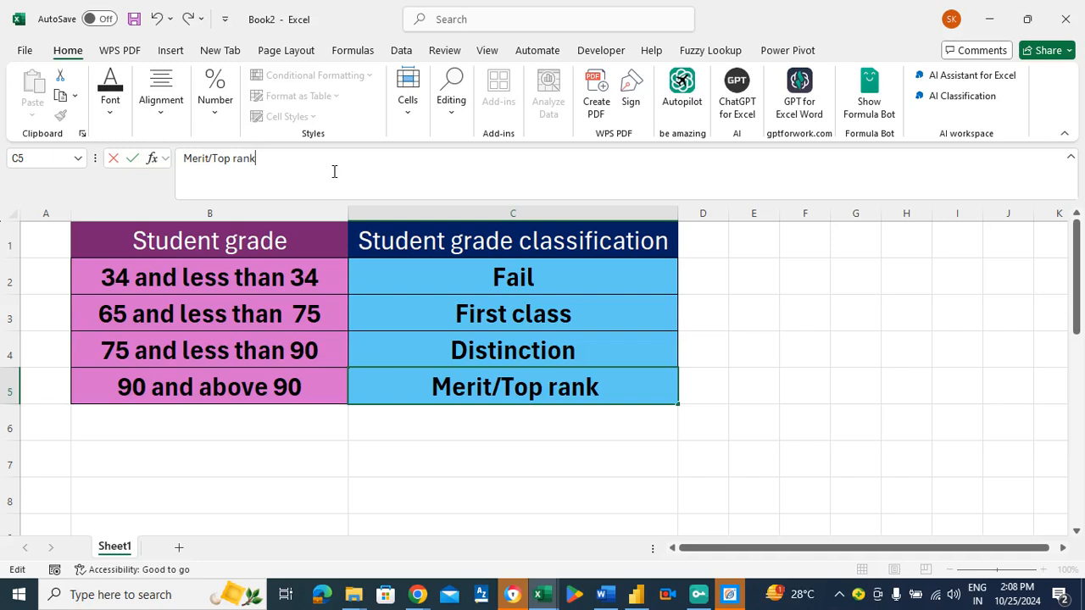
key(BackSpace)
key(BackSpace)
key(BackSpace)
key(BackSpace)
key(BackSpace)
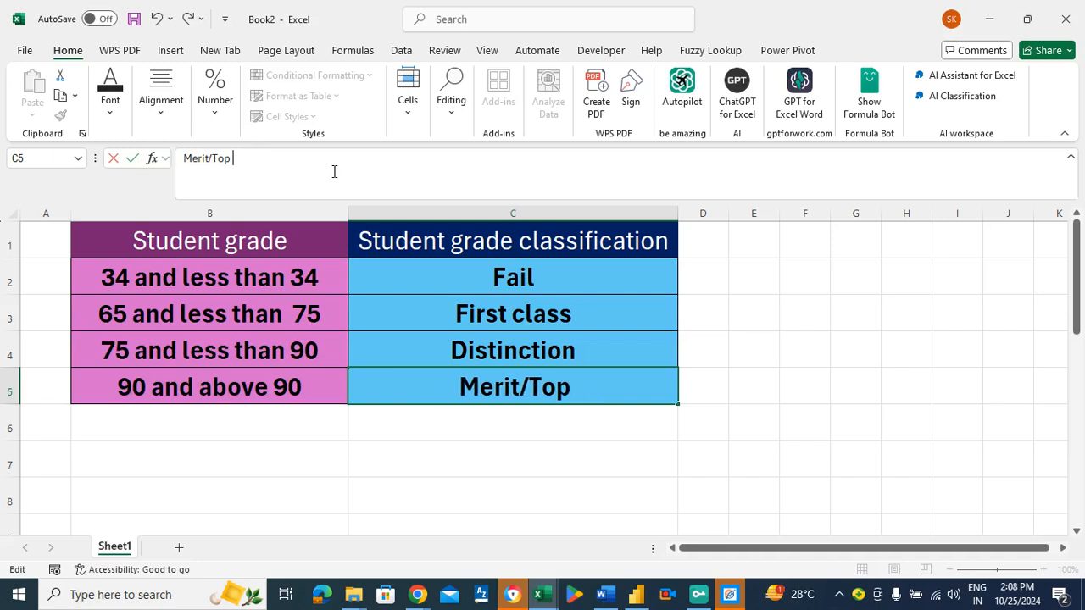
text(perform)
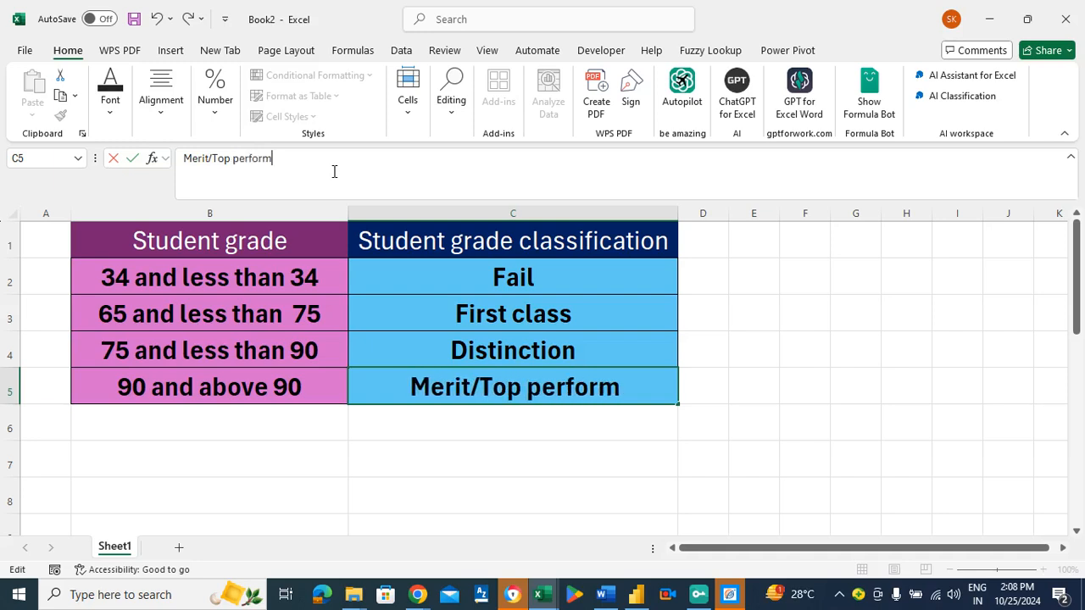
text(er)
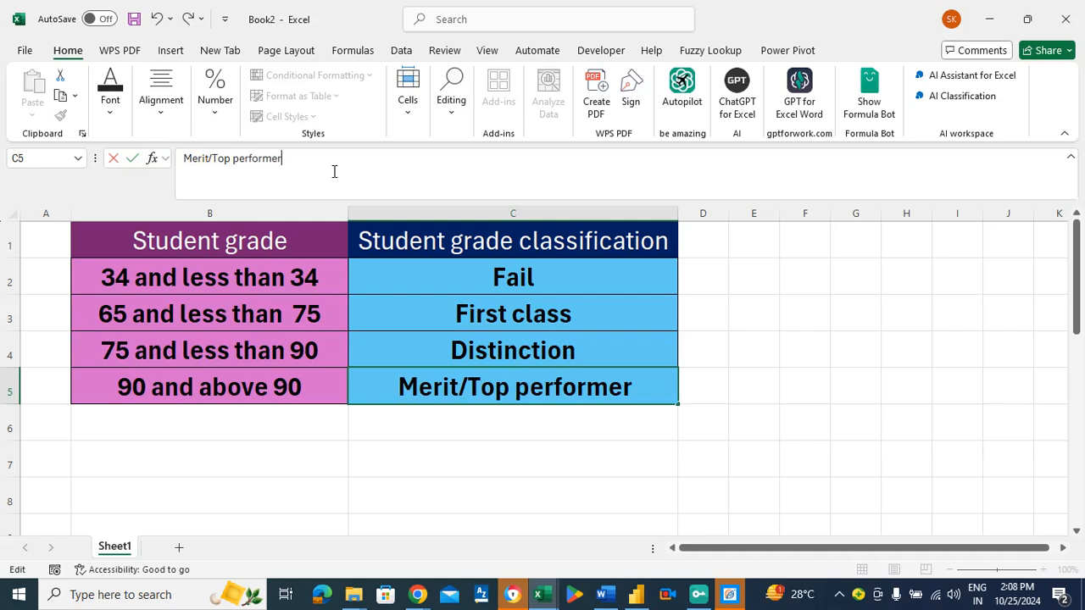
key(Return)
click(501, 383)
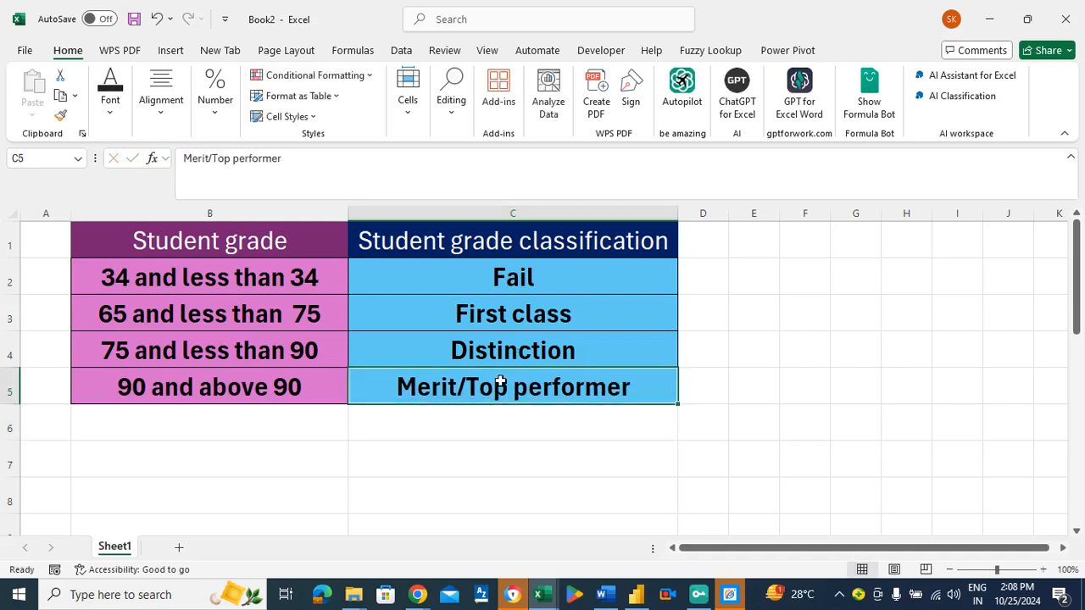
click(256, 385)
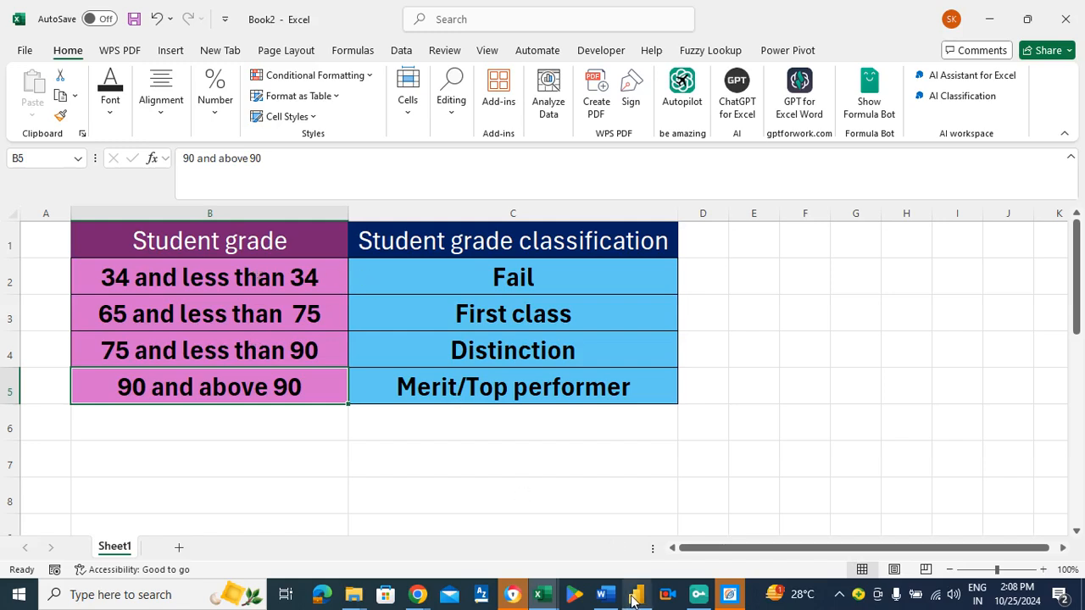
Step: Switch to Power BI Desktop and start a new measure named "Total quantities sold" in the retail store sales table
mouse_move(632, 599)
click(624, 532)
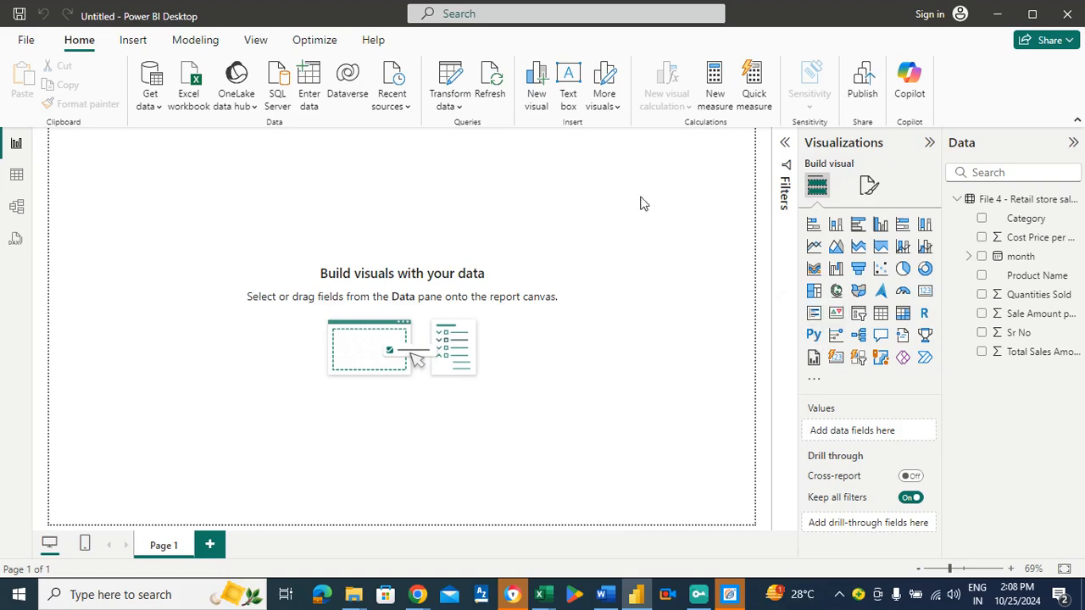
click(717, 84)
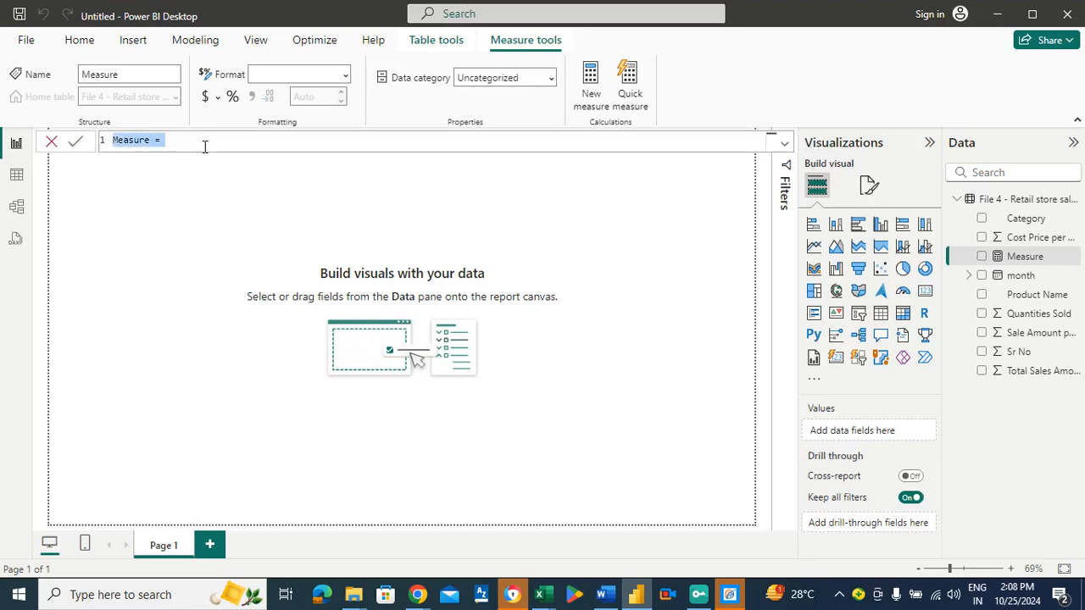
text(To)
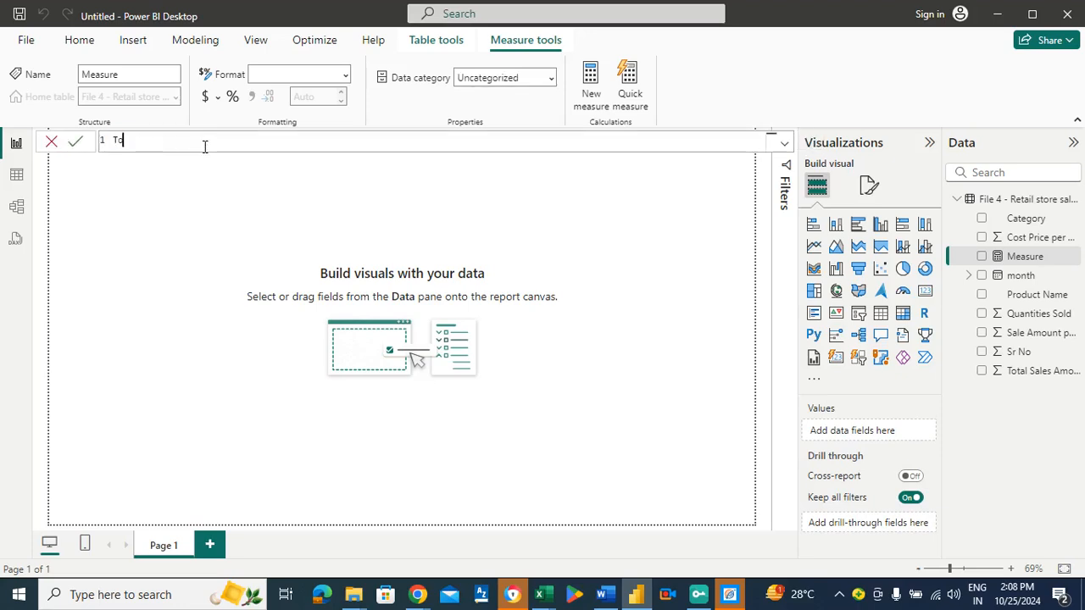
text(tal qu)
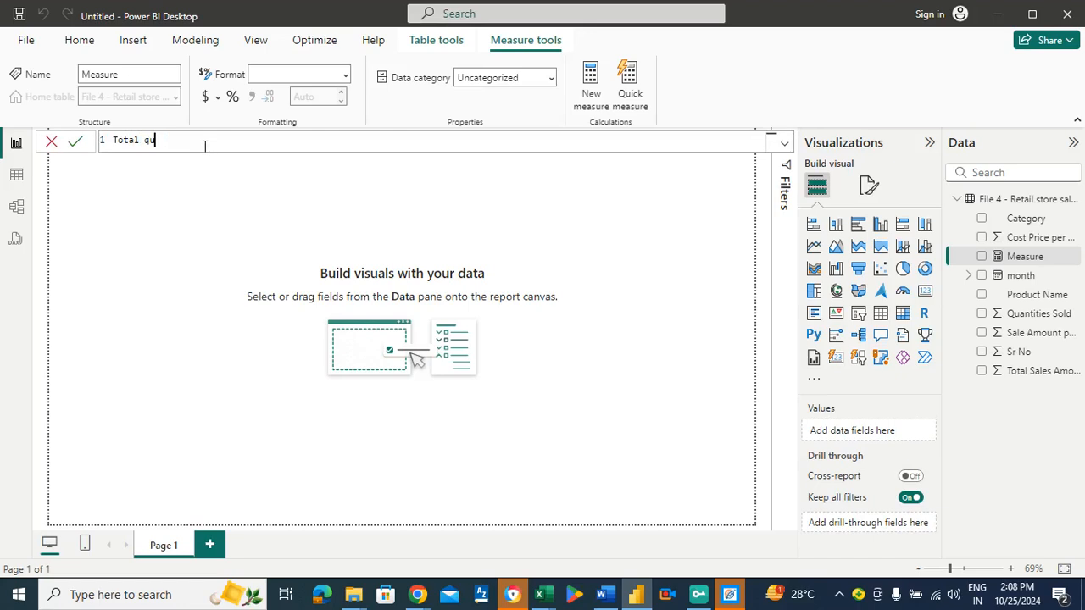
text(antities sole)
key(BackSpace)
key(BackSpace)
Step: Define the measure as the SUM of 'File 4 - Retail store sales data'[Quantities Sold] and commit it
text(= Sum)
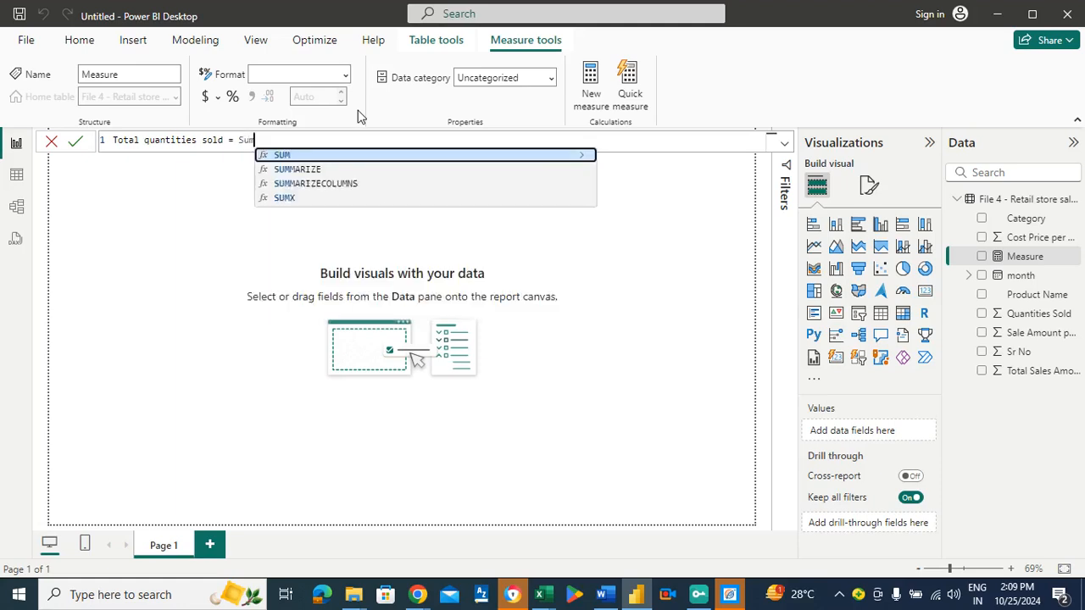
click(307, 155)
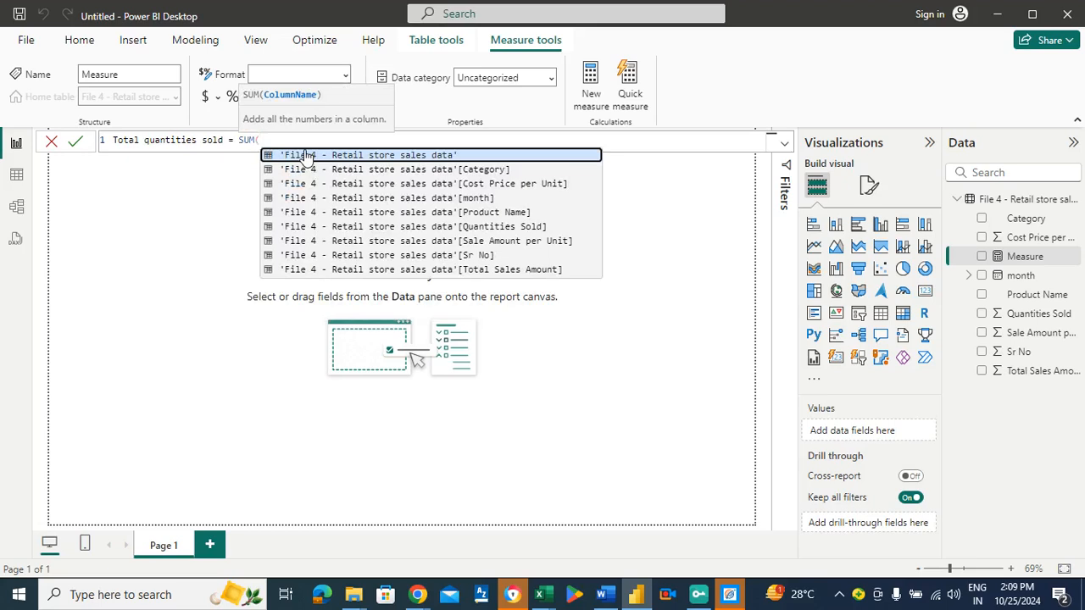
click(395, 227)
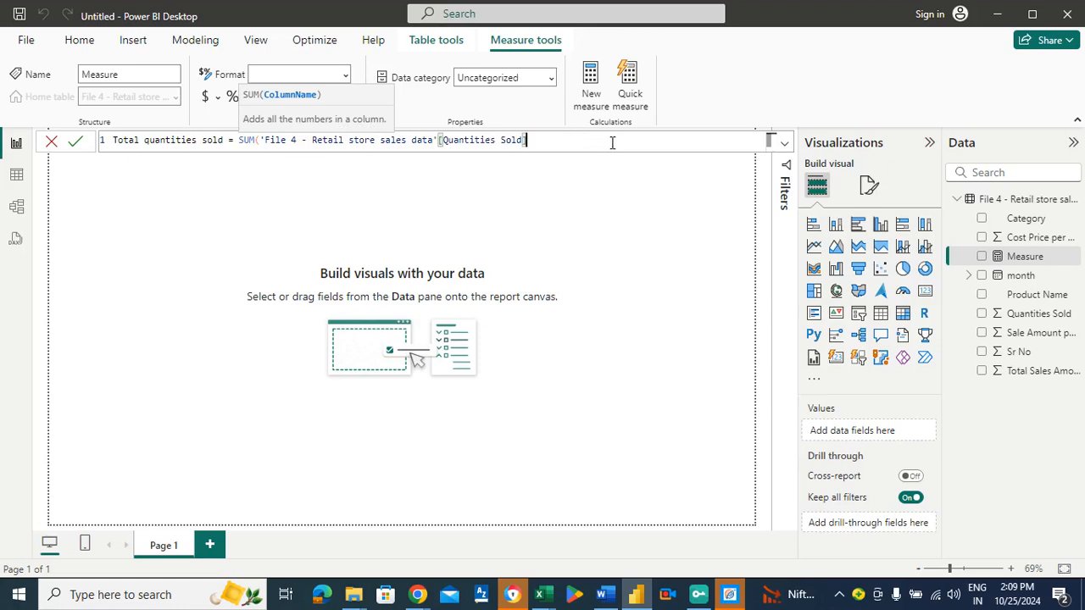
text())
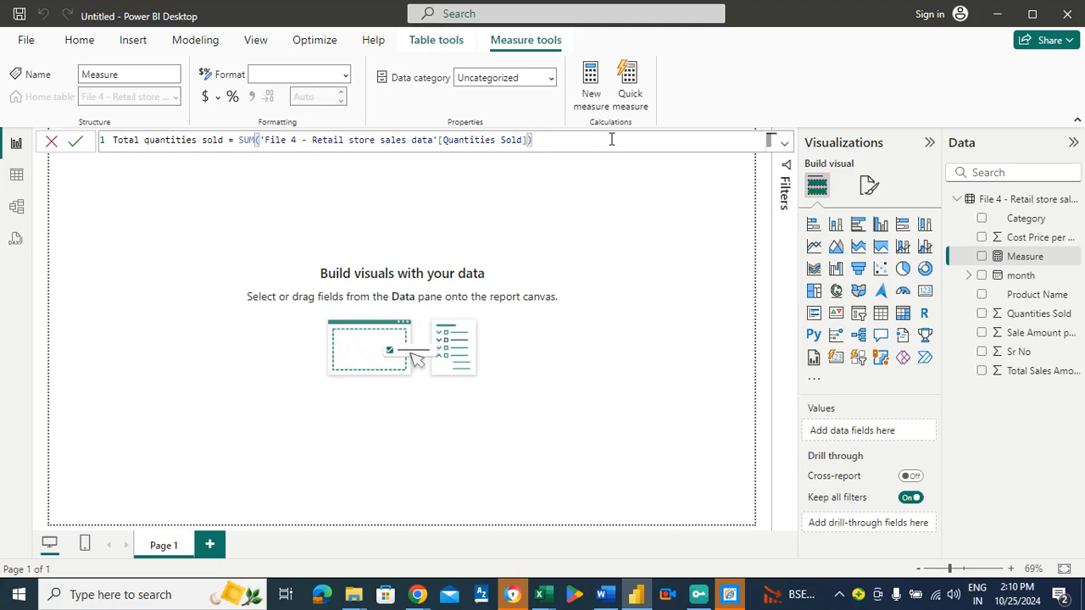
key(Return)
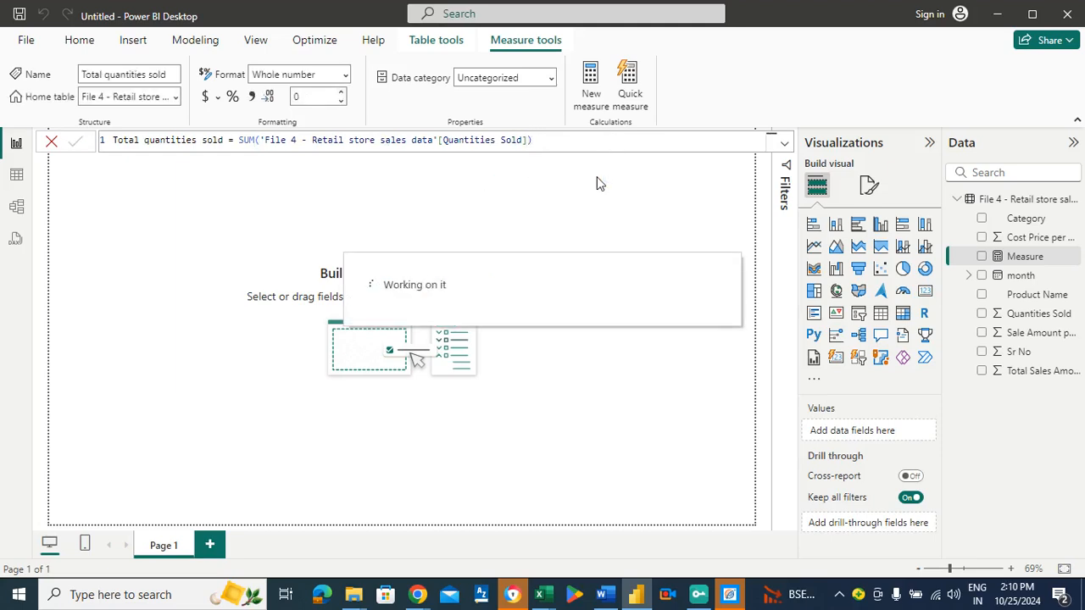
Step: Start another new measure named "Product sales classification"
click(496, 217)
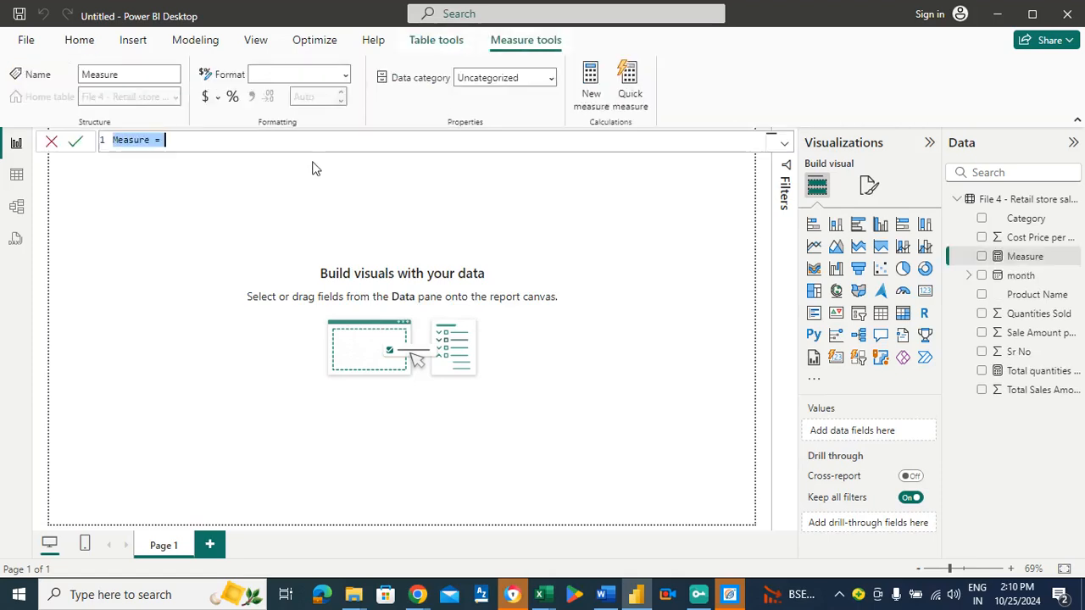
text(P)
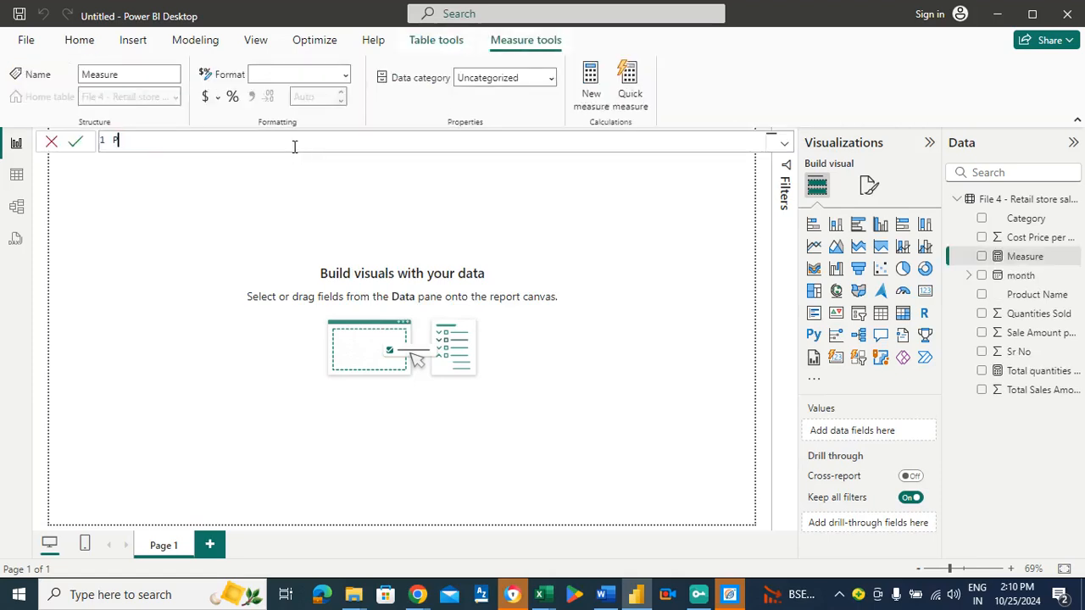
text(roduct sales classifi)
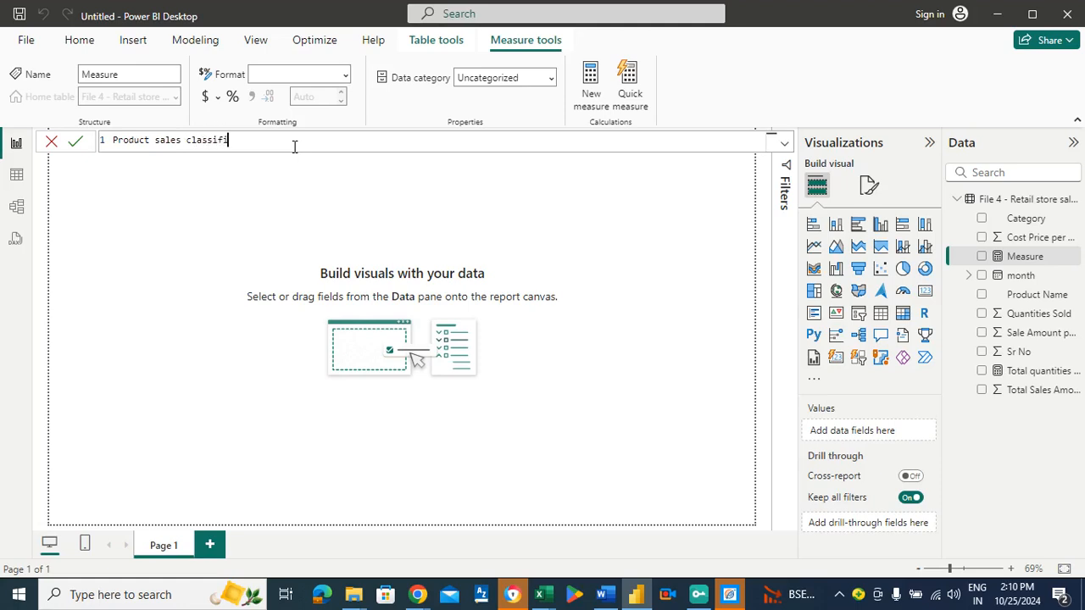
text(cation =)
Step: Declare a variable TOTALQUANTITIES in the classification measure and assign it the [Total quantities sold] measure
text(var)
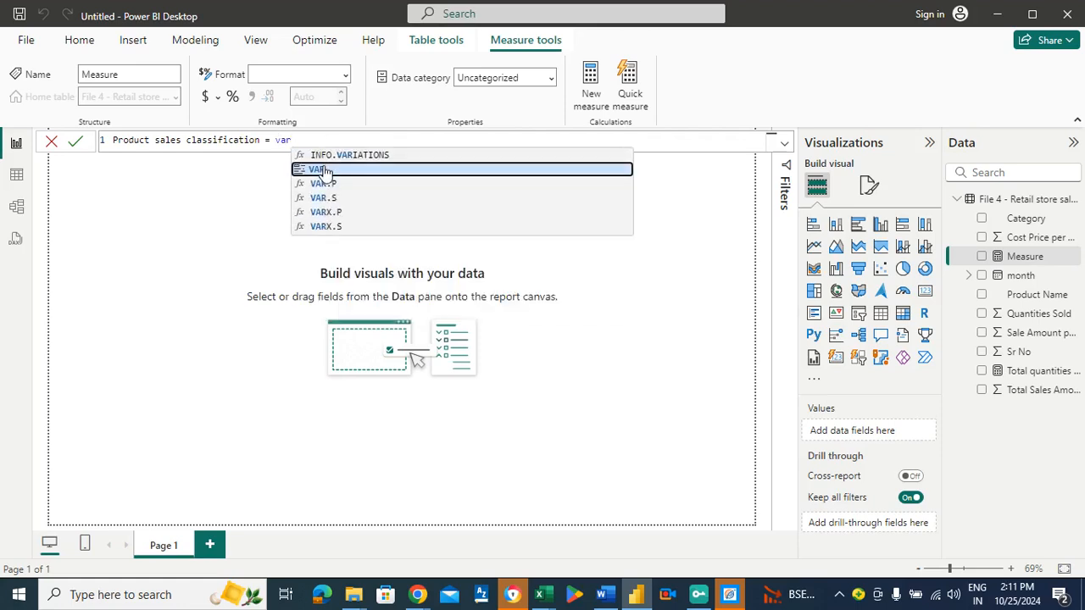
click(323, 171)
text(total)
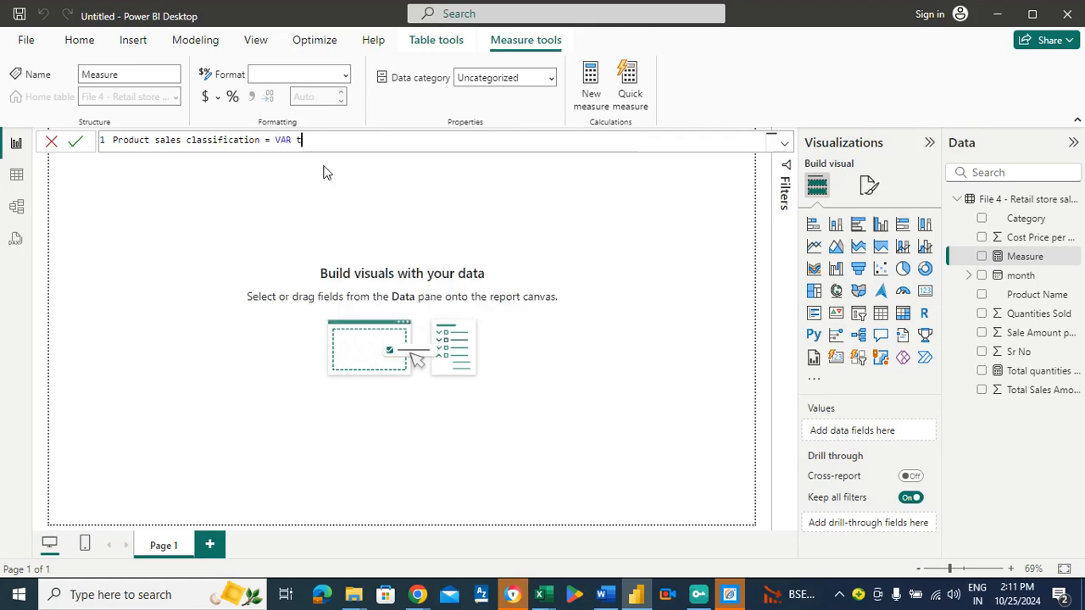
key(BackSpace)
key(BackSpace)
key(BackSpace)
key(BackSpace)
key(BackSpace)
text(TOTALQY)
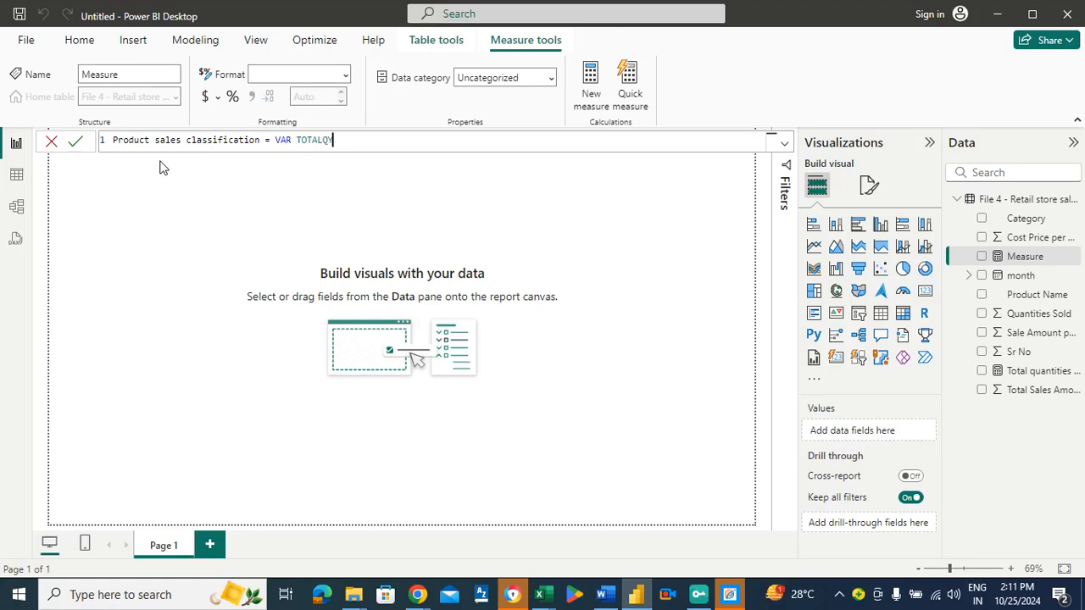
key(BackSpace)
text(UAN)
text(TITIES = TO)
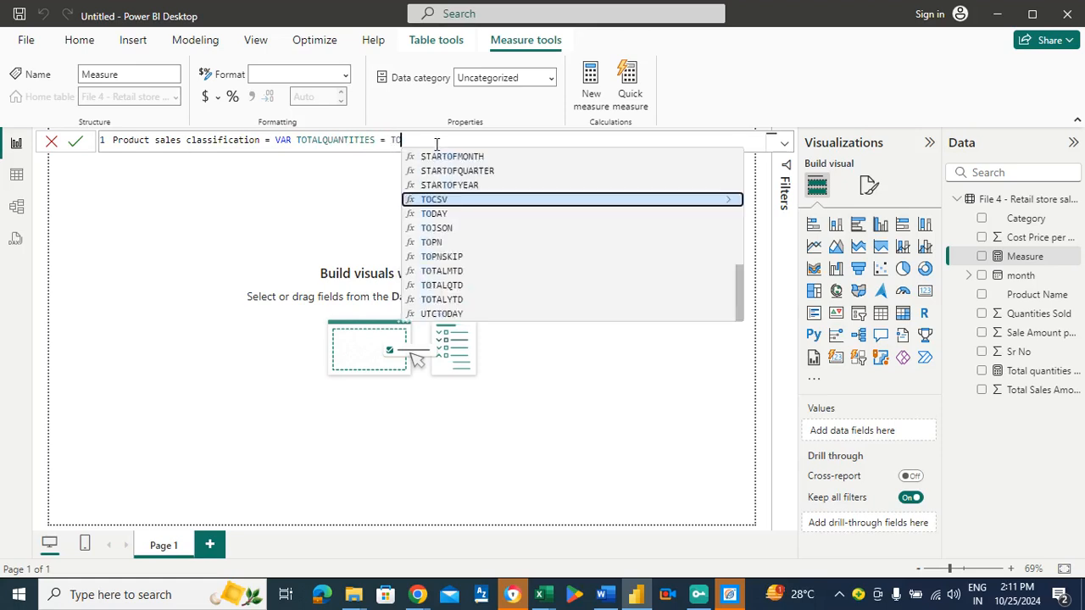
text(T)
click(456, 158)
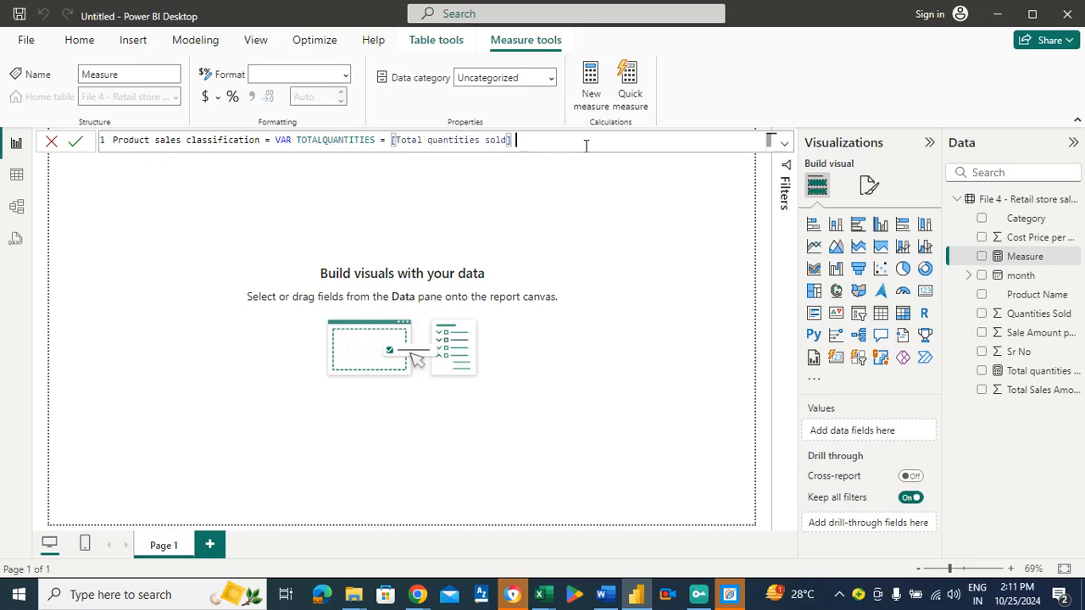
Step: Add a RETURN clause after the variable with a SWITCH function that uses TRUE() as its expression
text(RETUR)
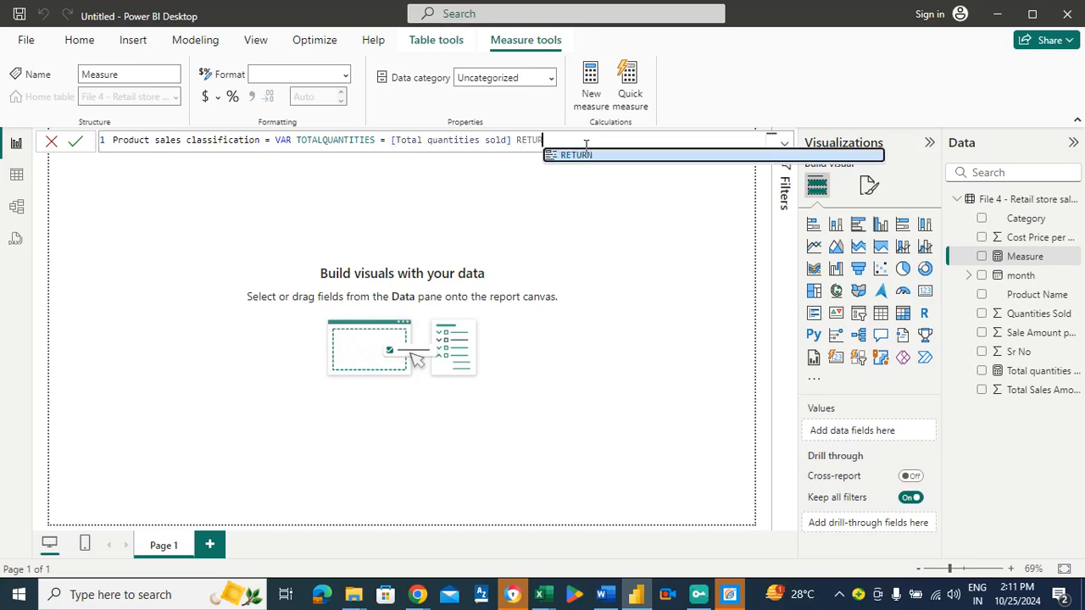
click(593, 156)
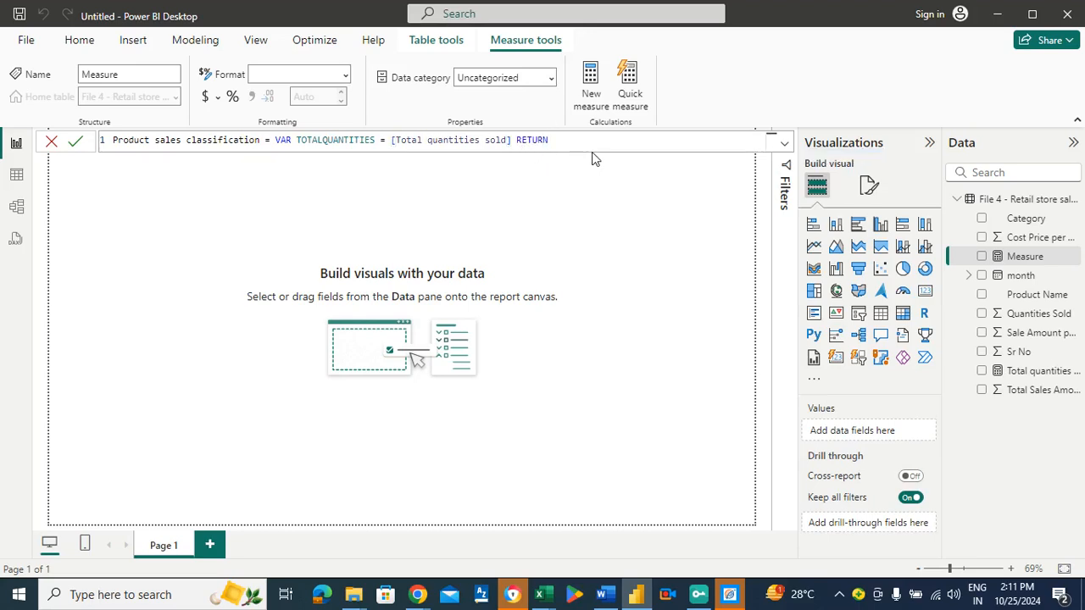
text(Sw)
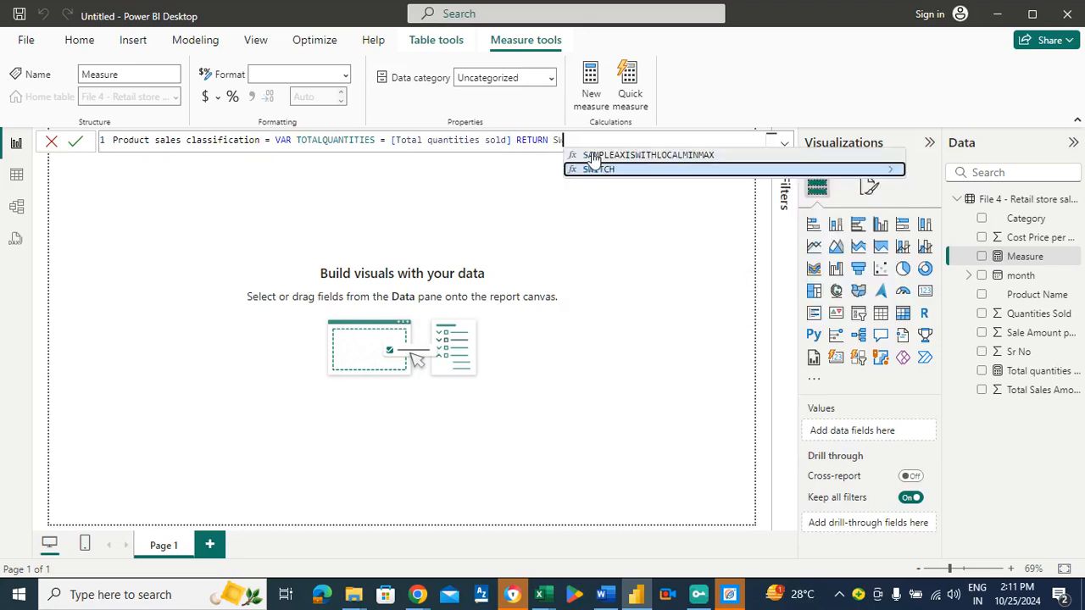
text(itc)
click(625, 160)
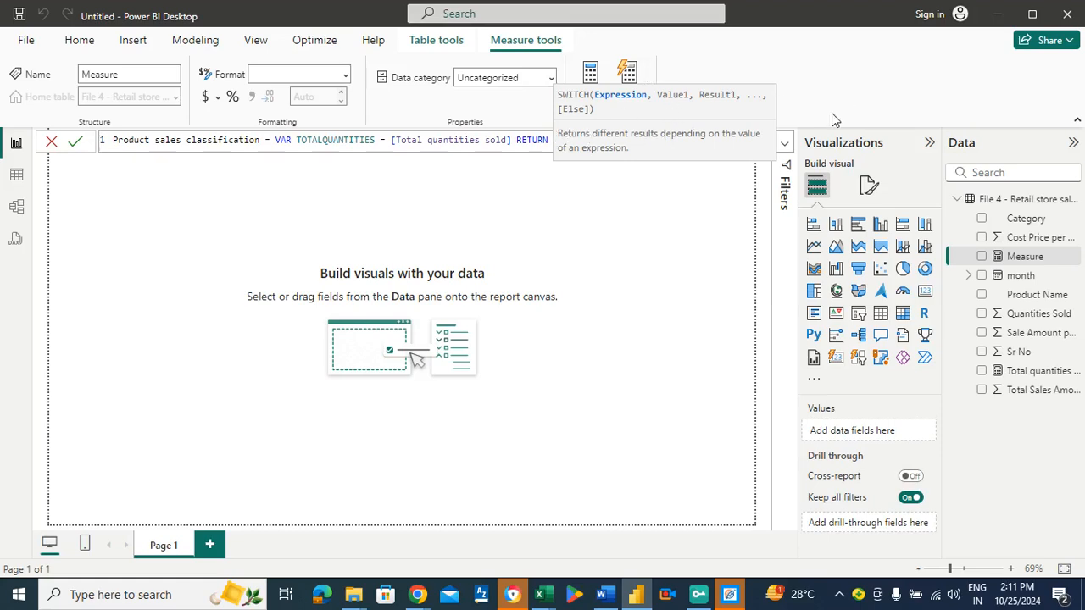
click(534, 142)
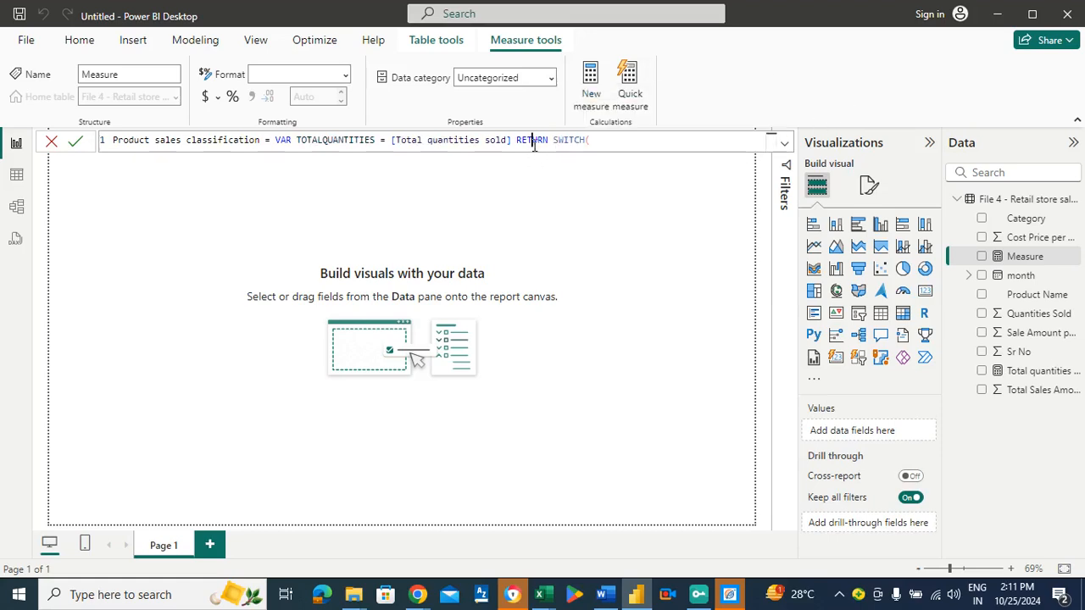
click(623, 139)
text(TRUE)
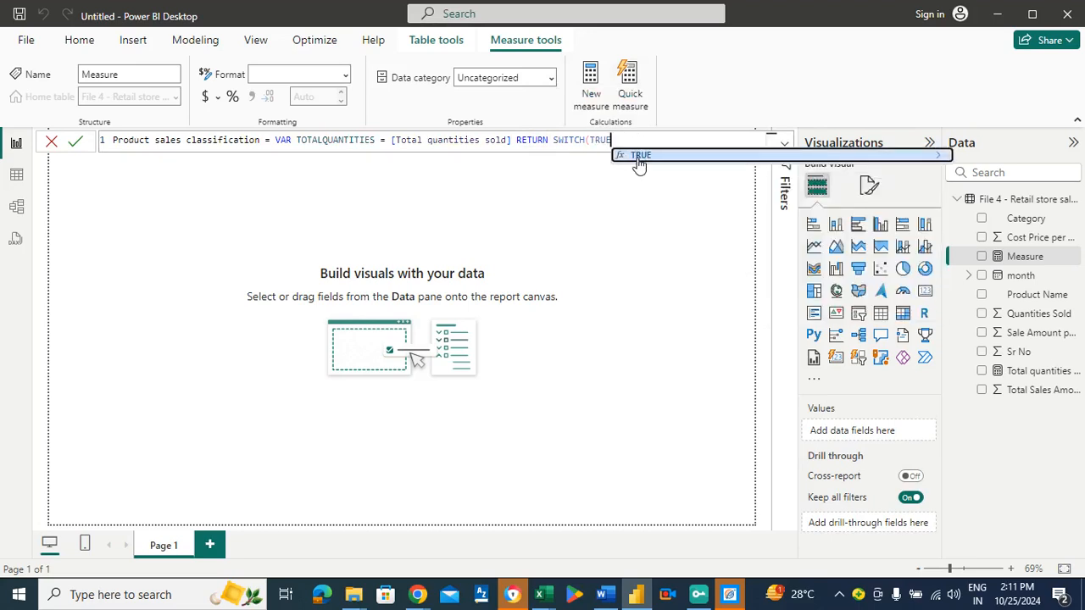
click(640, 157)
text(,)
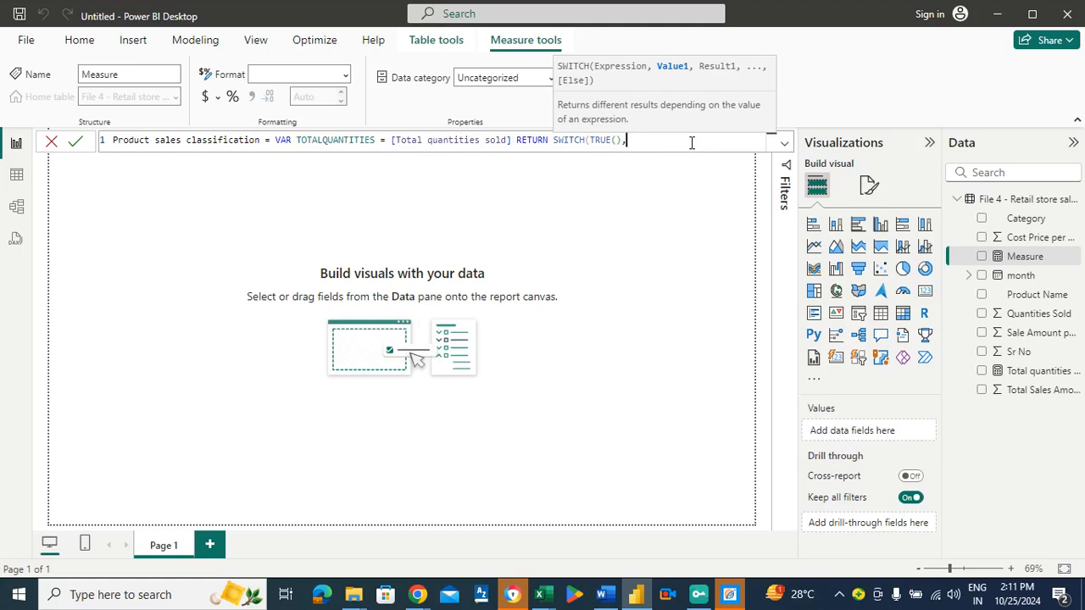
Step: Add the first SWITCH condition, TOTALQUANTITIES<1200, with the result "Low"
text(TOT)
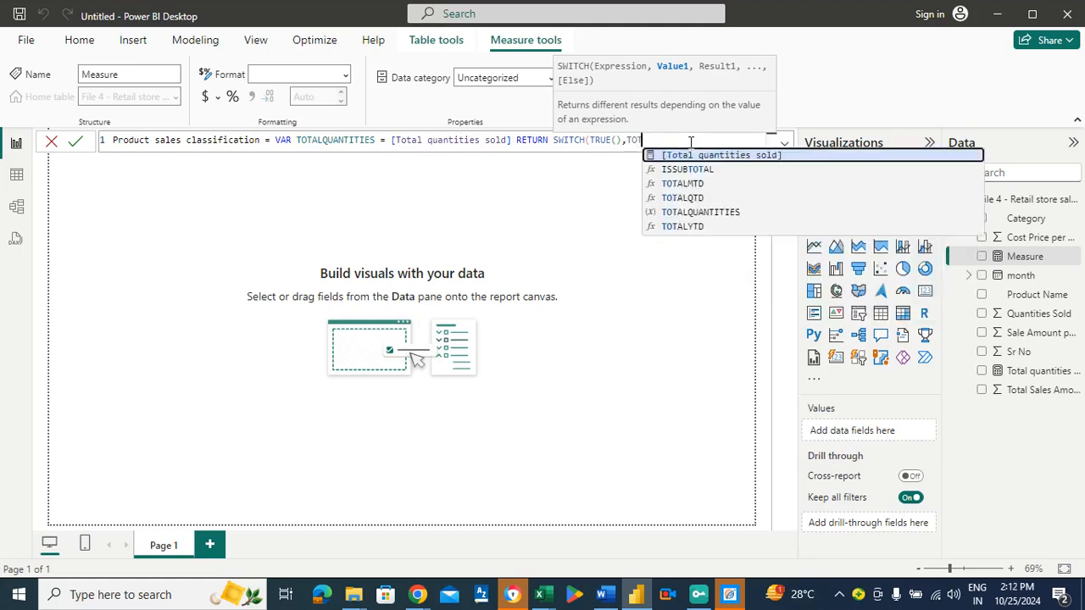
click(683, 211)
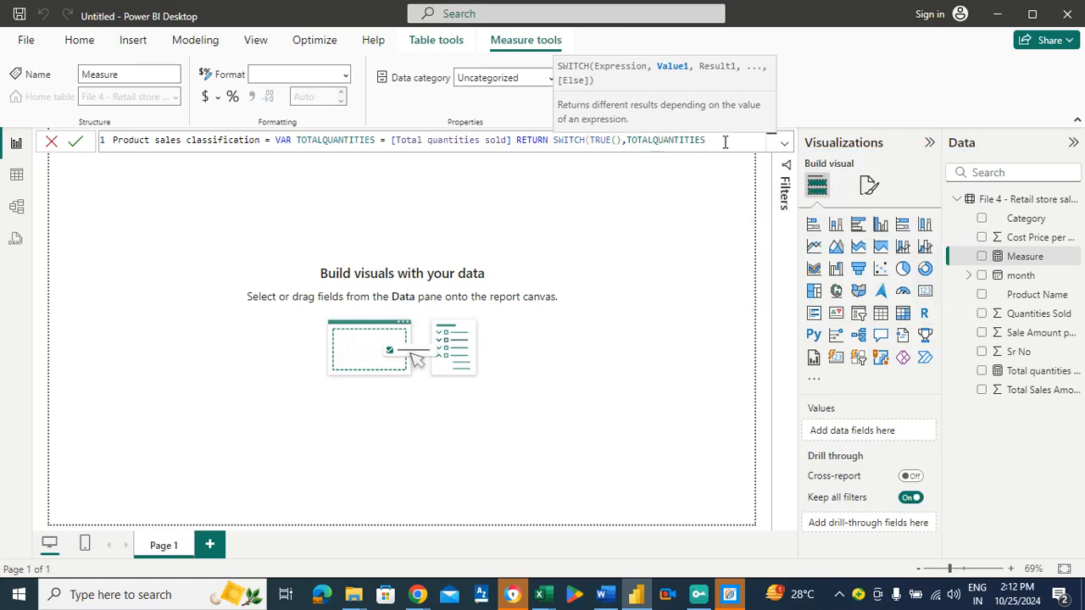
text(<1200,"Low",)
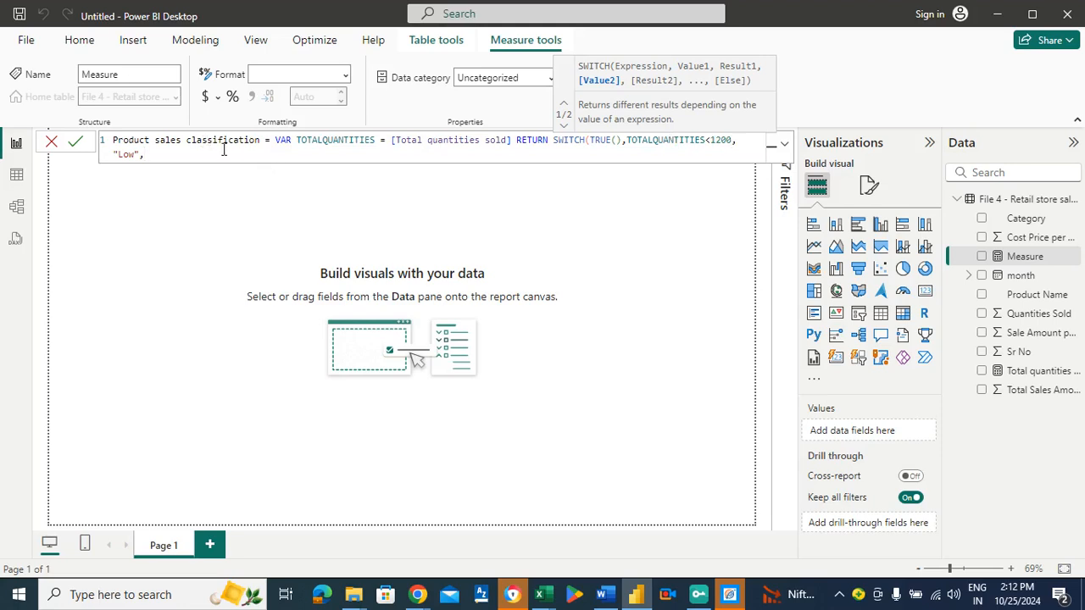
Step: Add the second SWITCH condition, TOTALQUANTITIES<1800, with the result "Medium"
text(t)
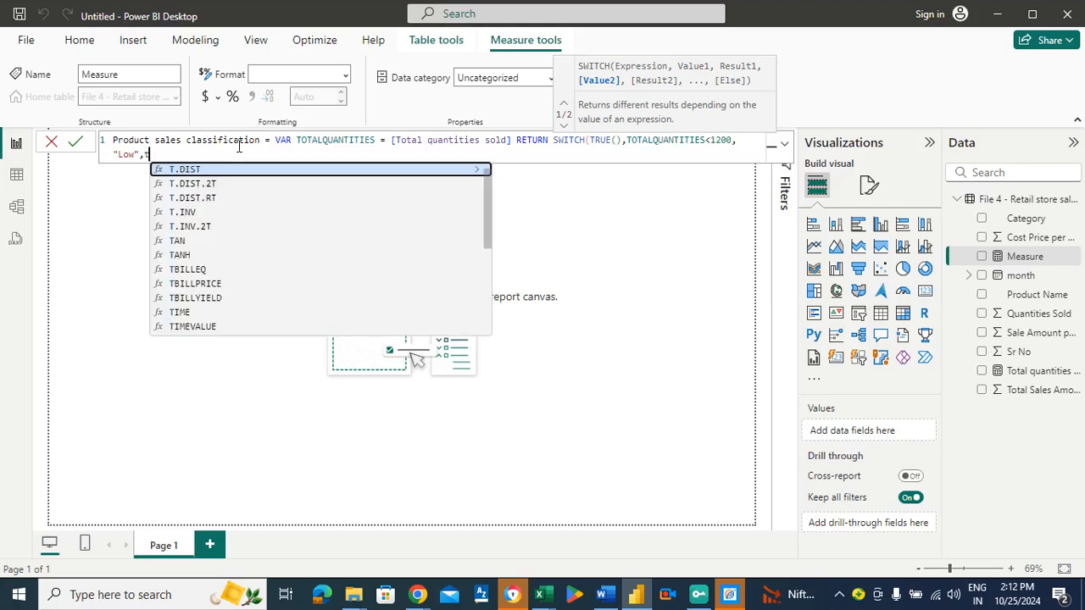
text(ot)
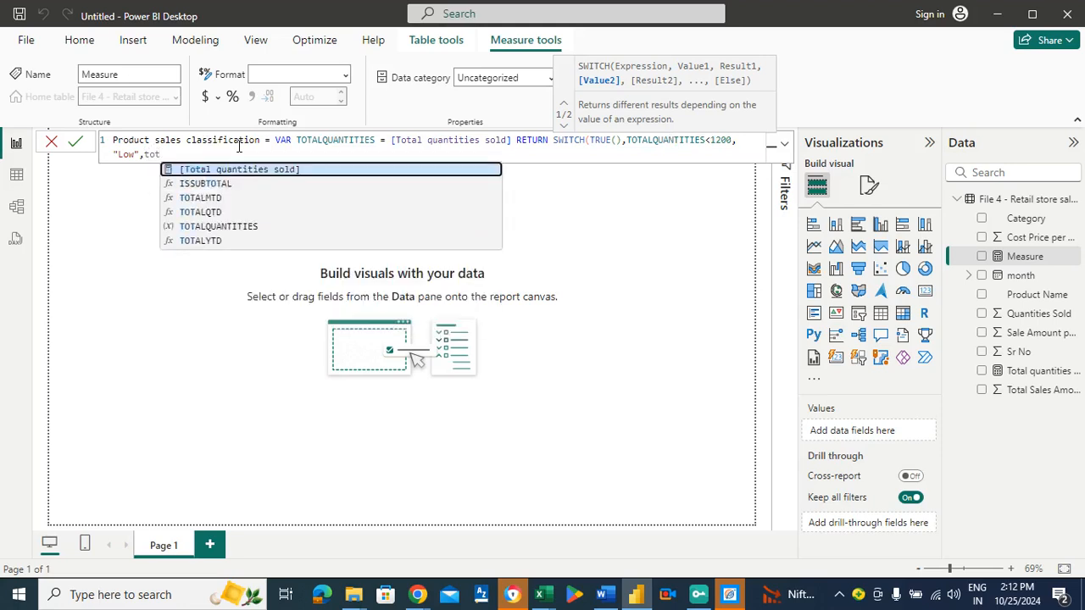
click(212, 226)
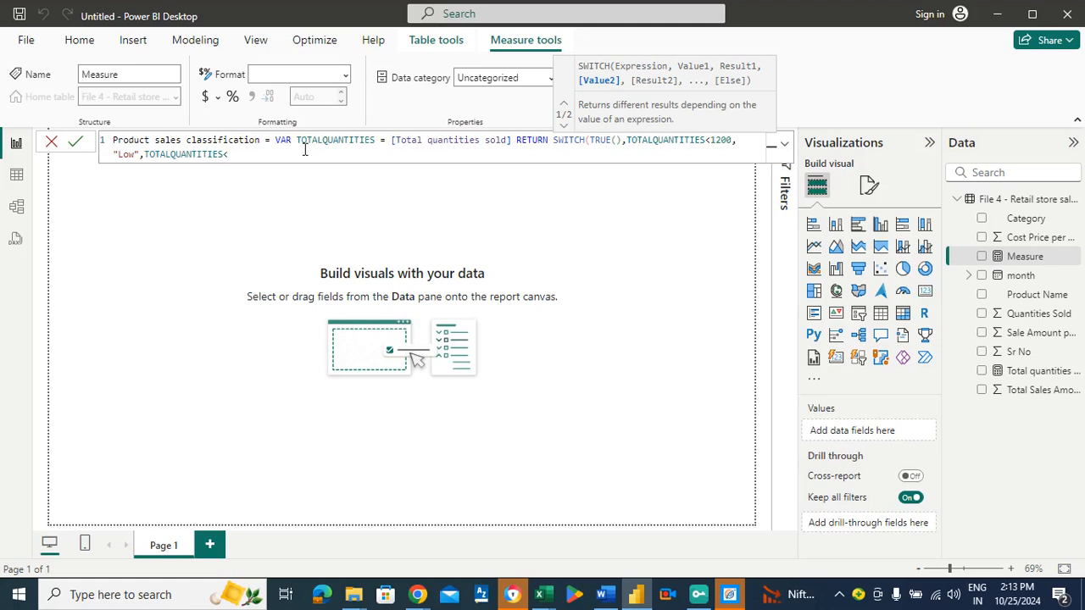
text(1800,")
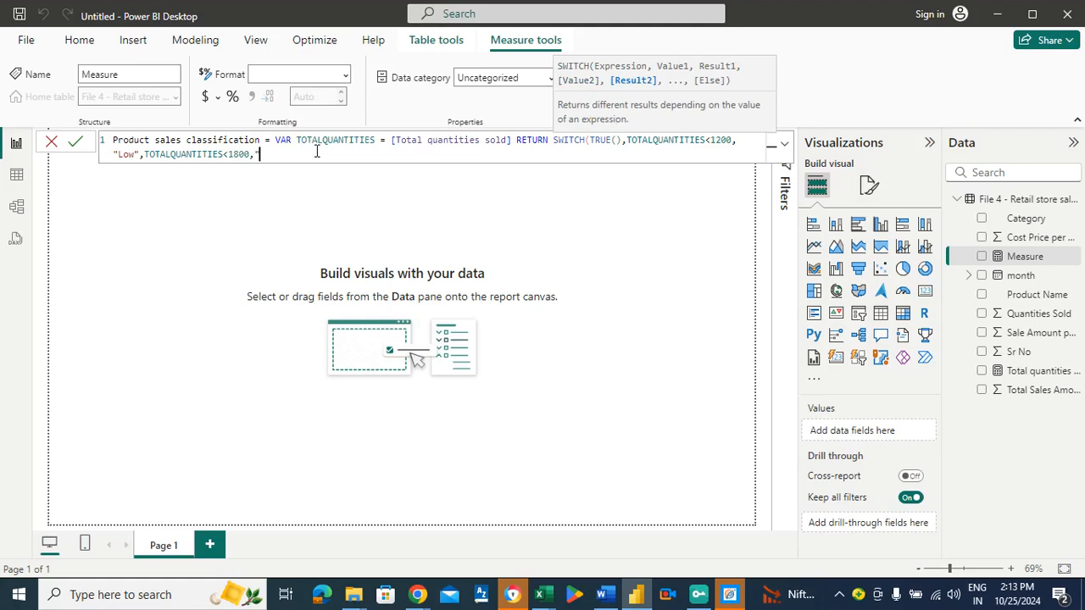
text(Medium",)
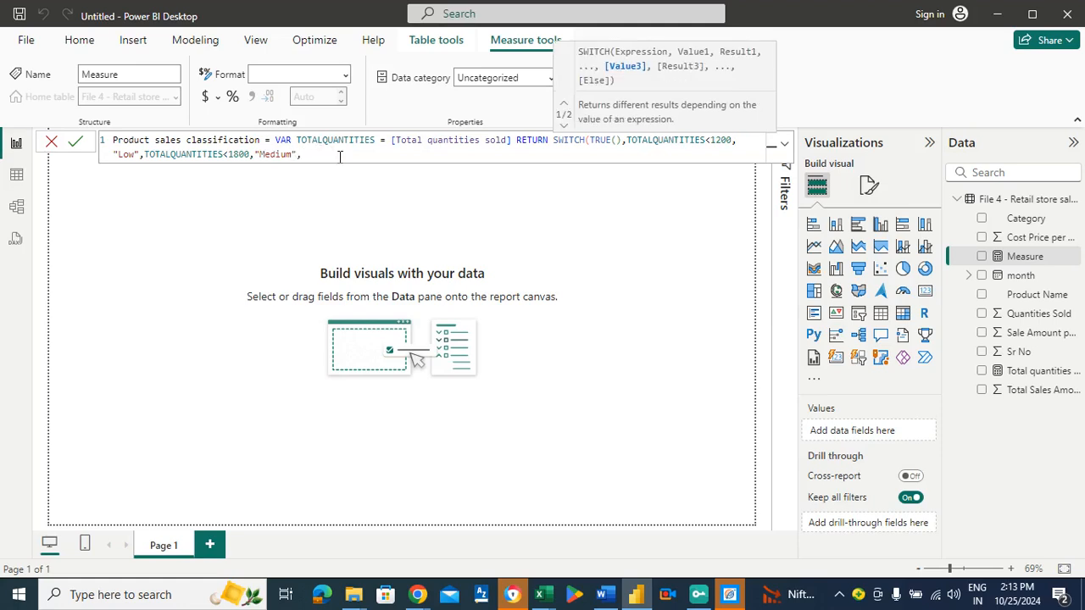
Step: Add the third SWITCH condition, TOTALQUANTITIES>1800, with the result "HIGH", close the function and commit the measure
text(to)
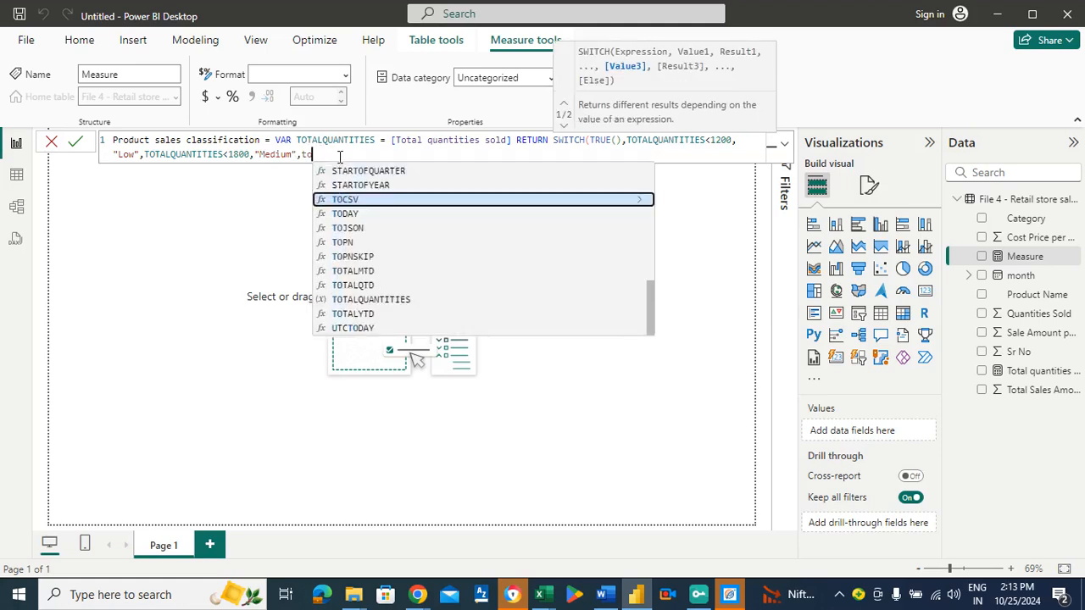
click(365, 299)
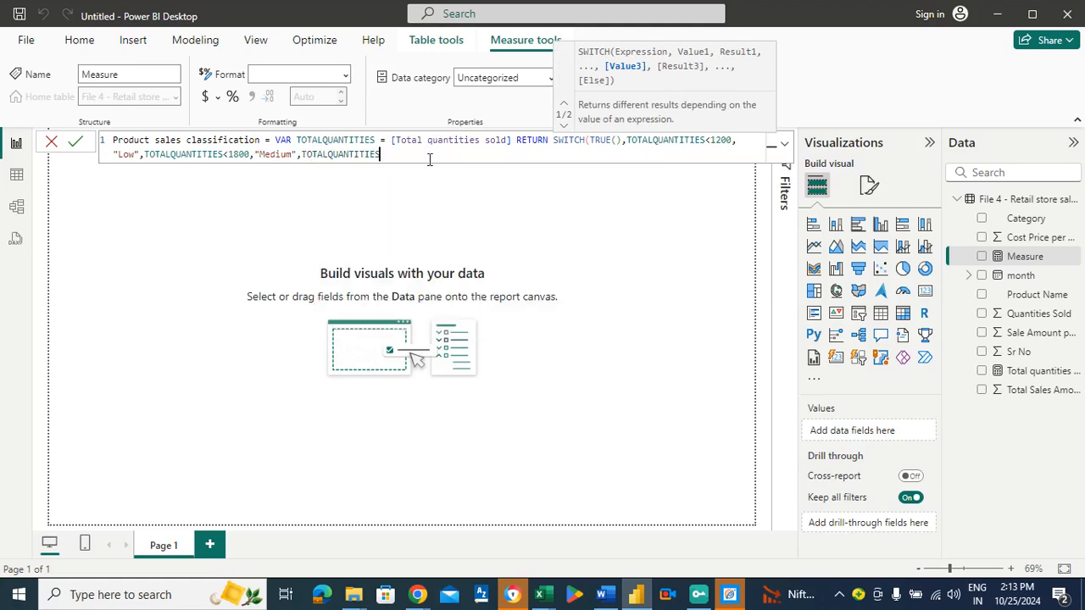
text(>1800,")
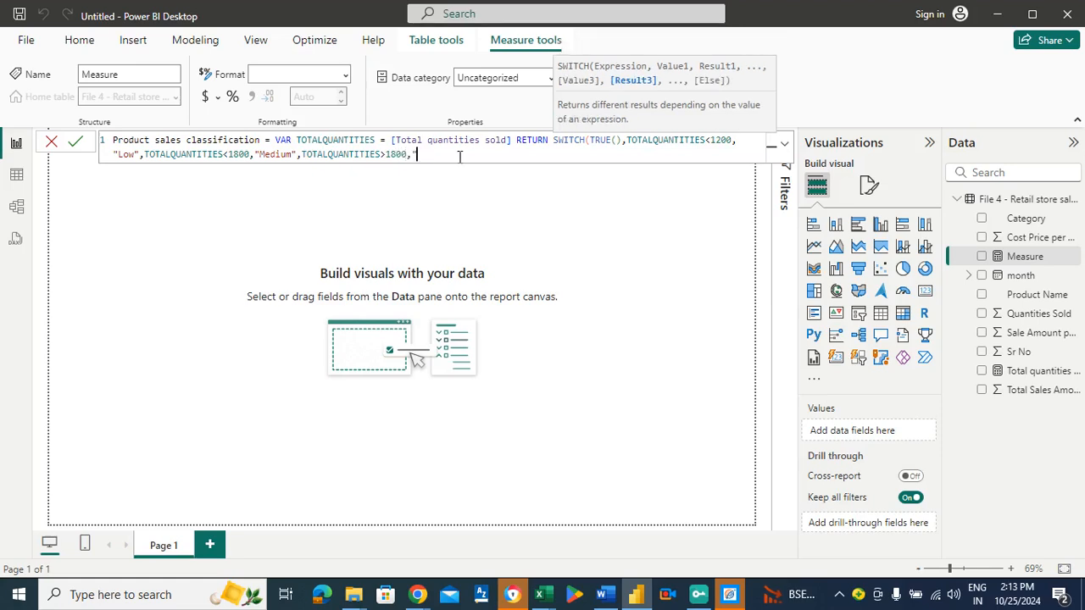
text(HIGH"))
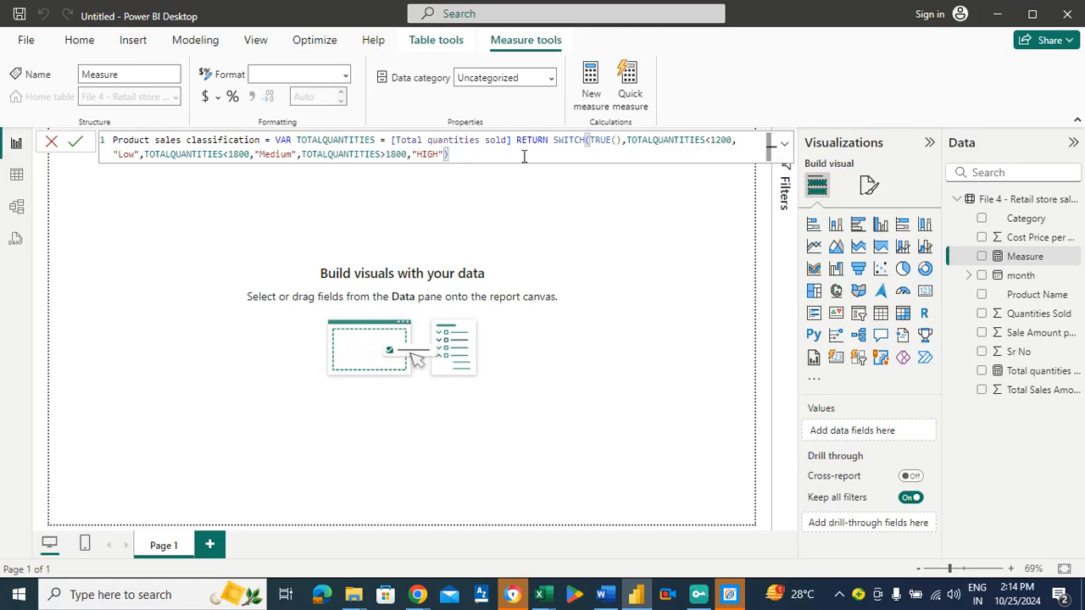
key(Return)
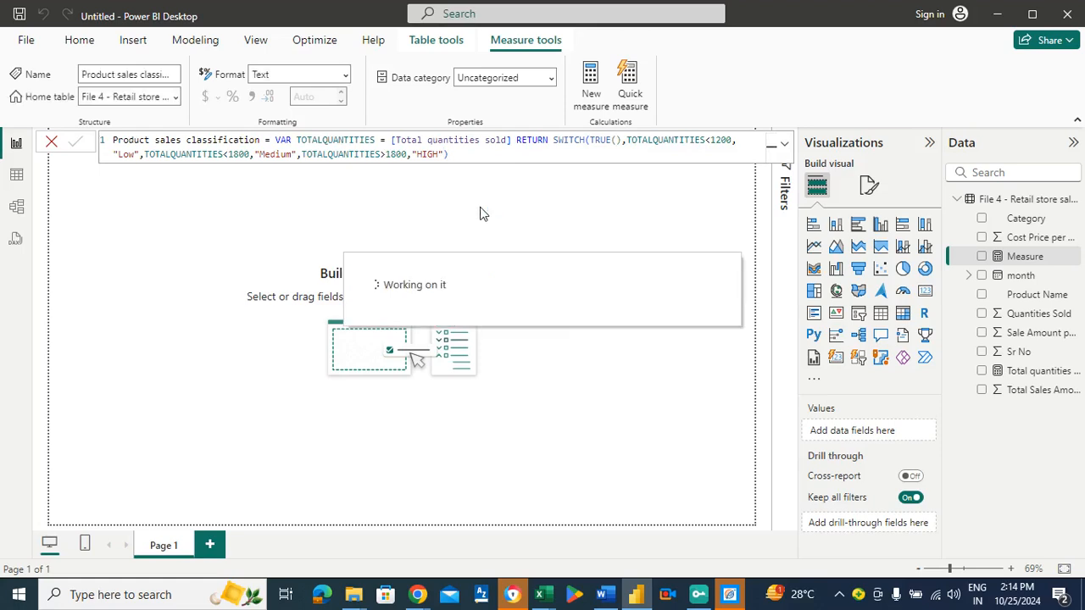
click(275, 239)
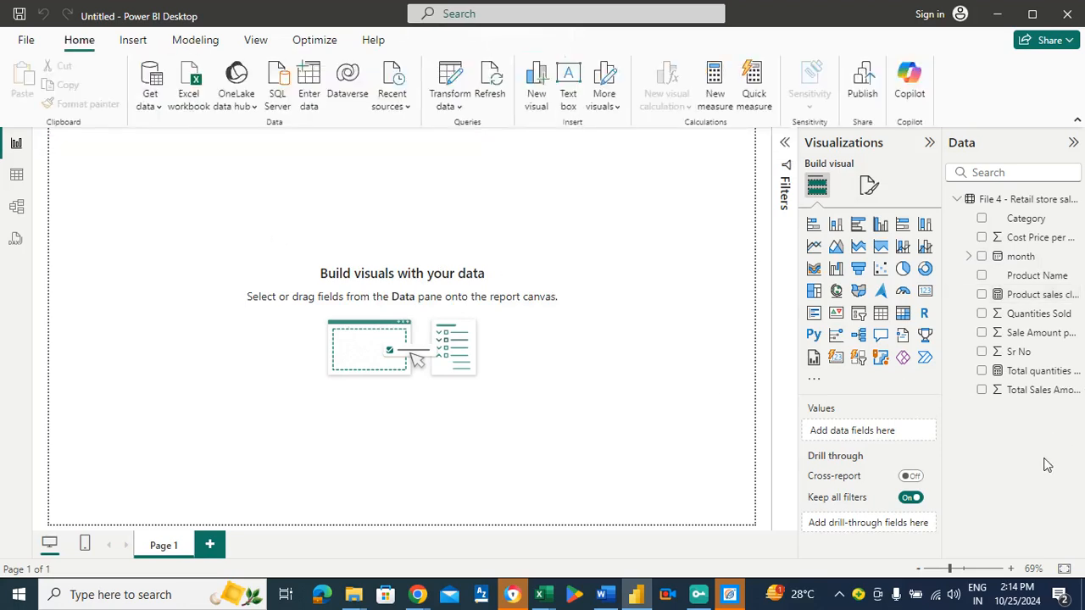
Step: Insert a matrix visual on the report page and enlarge it across the page width and downward
click(905, 315)
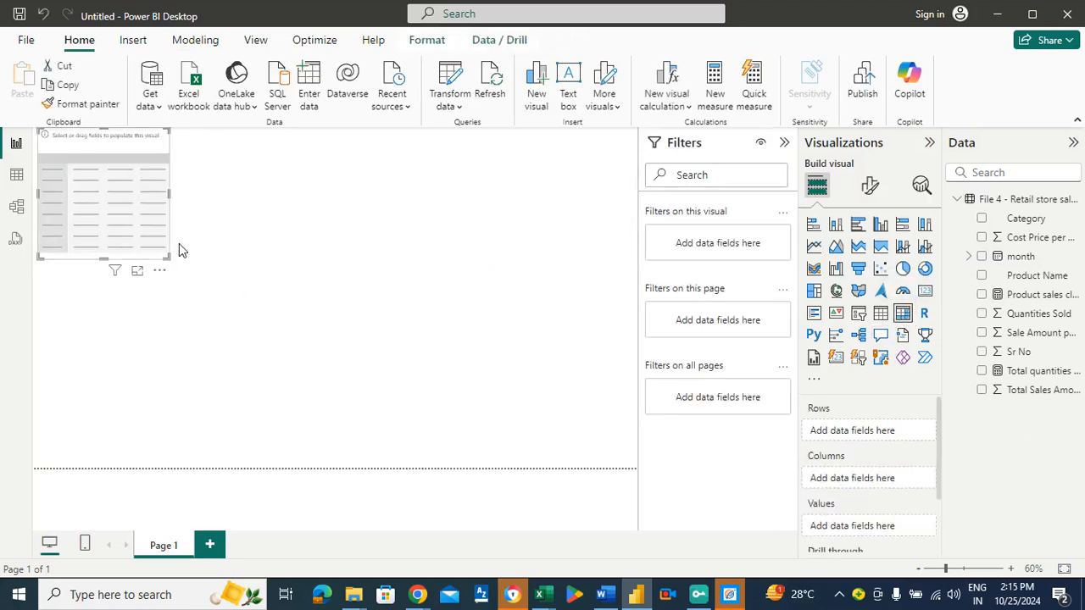
drag(138, 214, 621, 261)
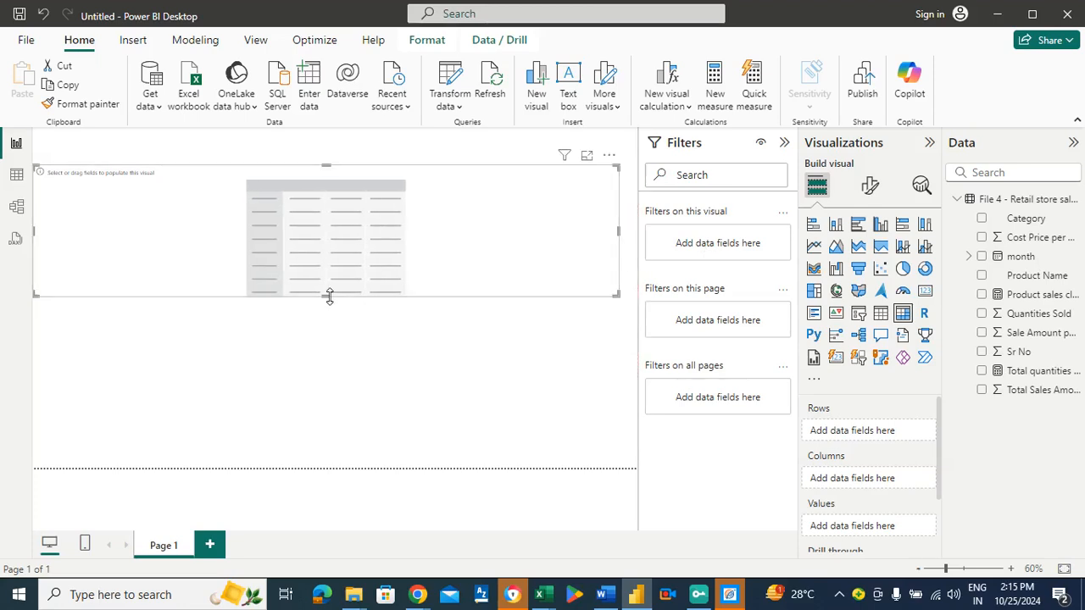
drag(330, 297, 342, 392)
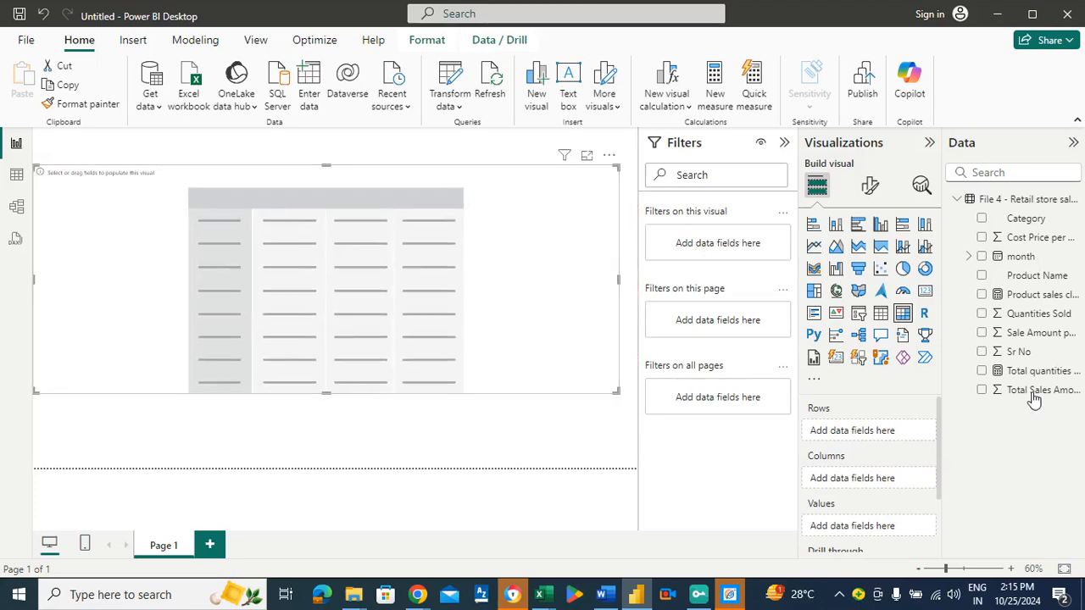
Step: Set Product Name as the matrix rows and add Total quantities sold and Product sales classification as values
drag(1026, 276, 886, 438)
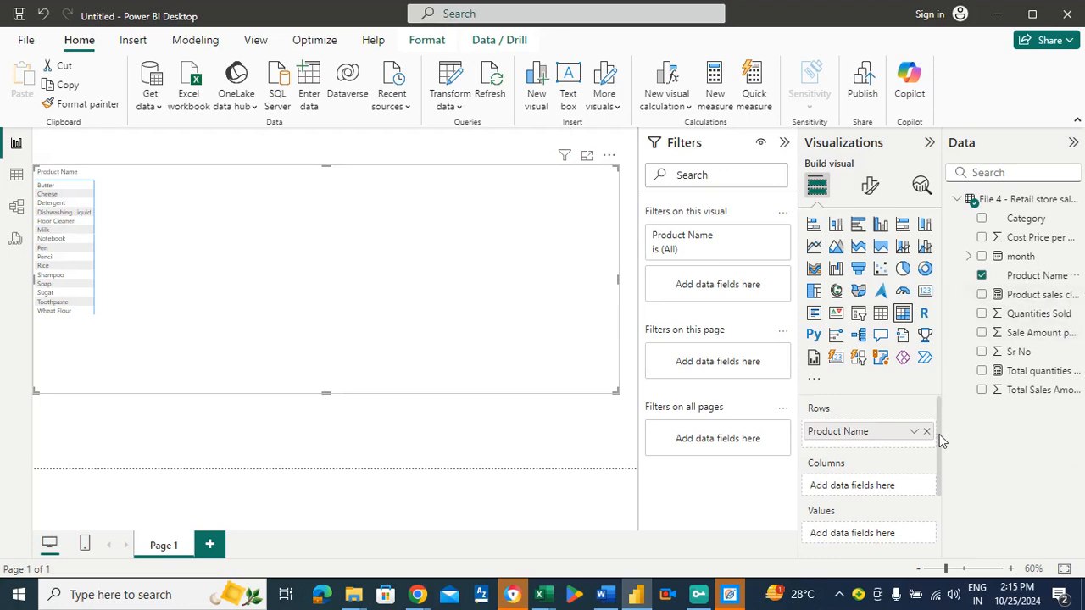
drag(938, 433, 942, 467)
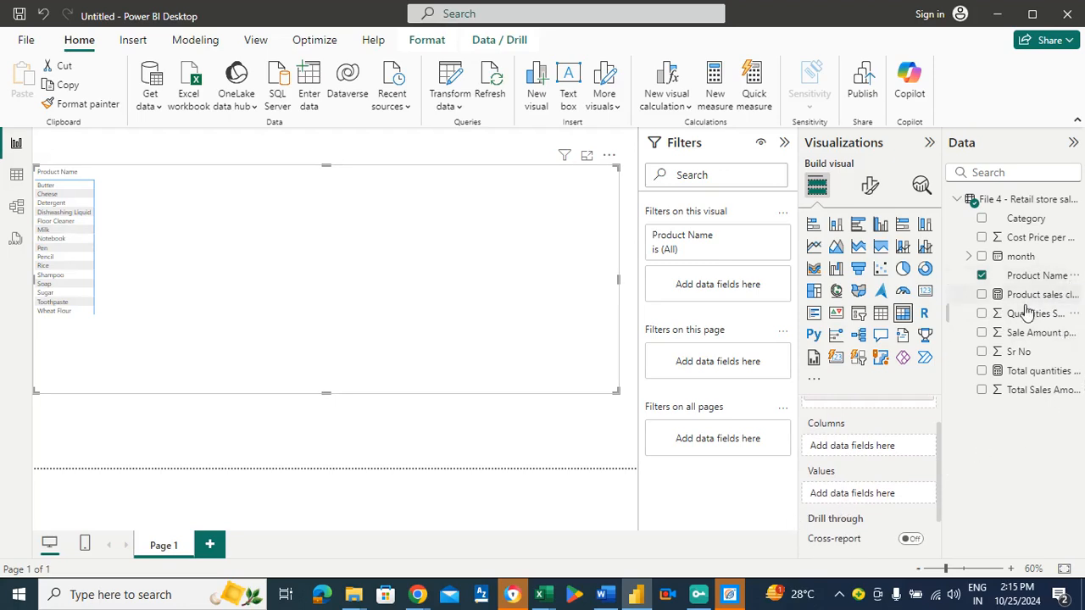
mouse_move(1029, 316)
mouse_down()
mouse_move(940, 375)
mouse_move(949, 417)
mouse_move(924, 432)
mouse_move(1036, 305)
mouse_up()
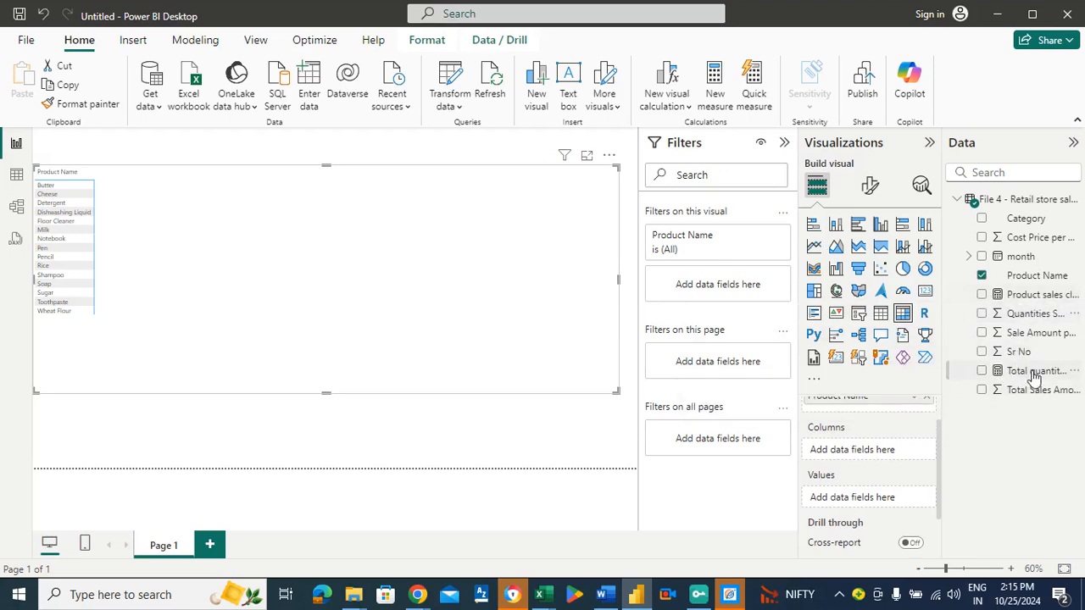
drag(1033, 375, 889, 498)
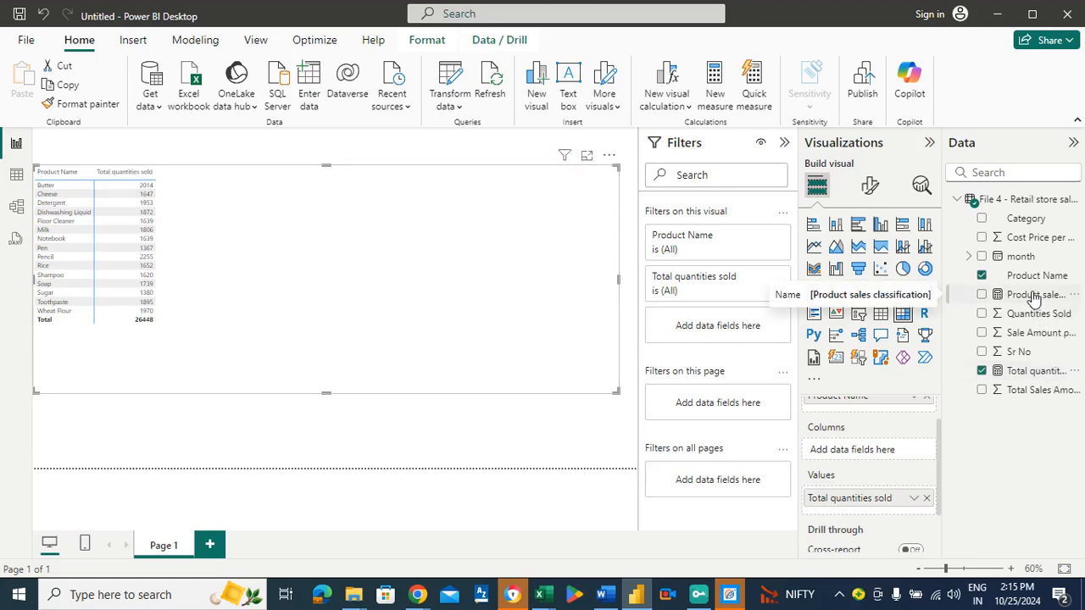
drag(1034, 298, 882, 506)
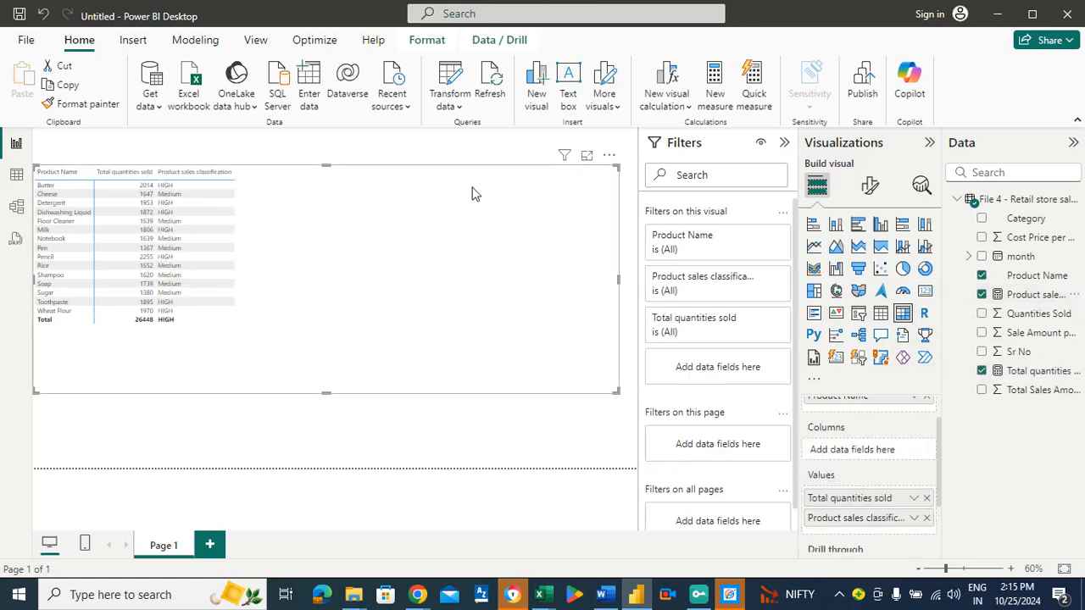
Step: Show the matrix in focus mode and remove Total quantities sold from its values
click(587, 158)
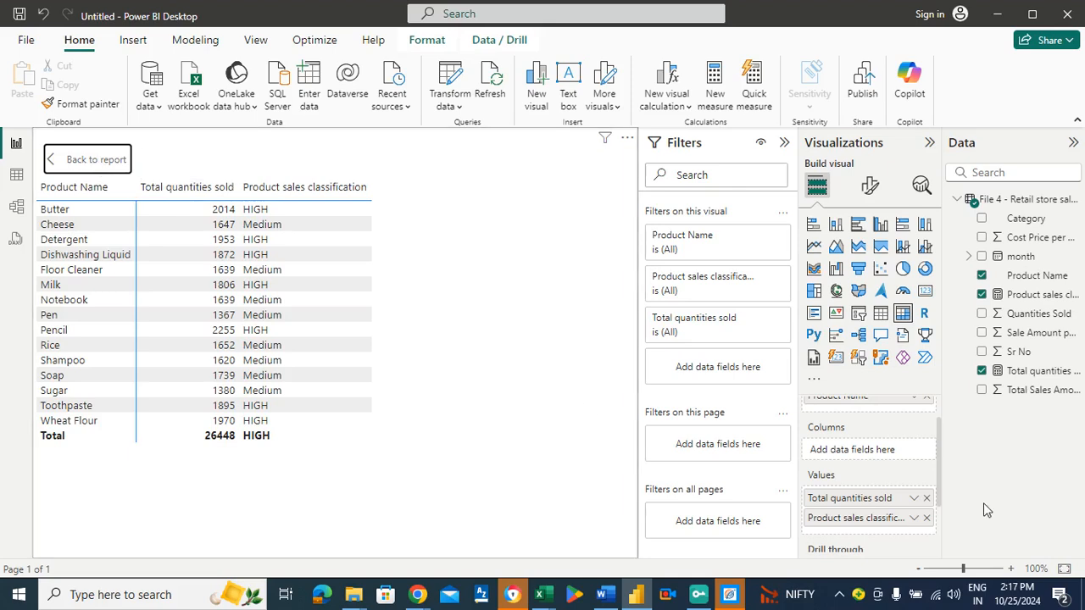
click(927, 498)
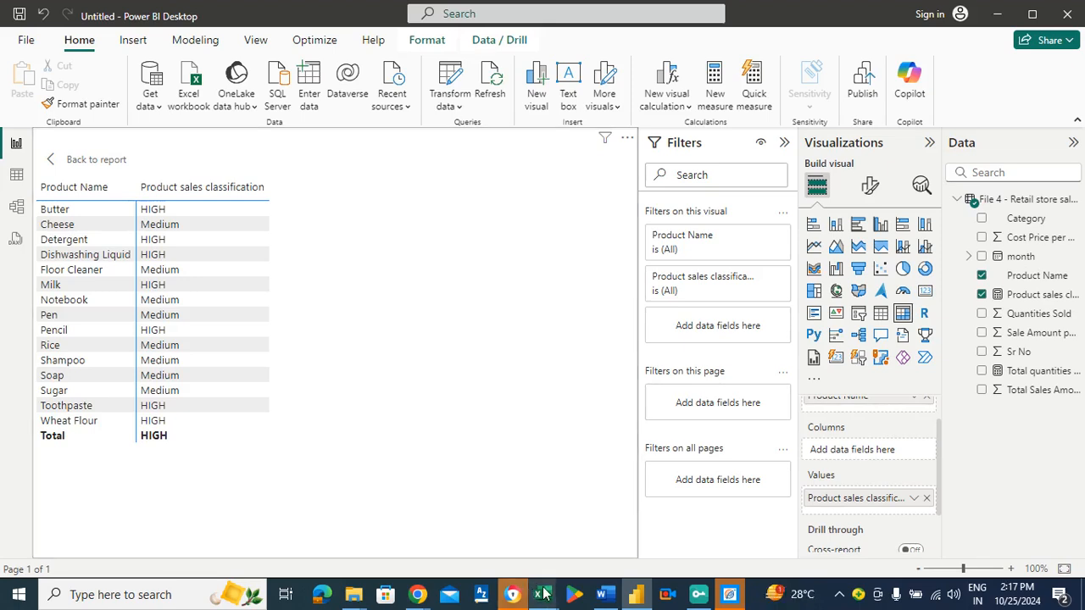
Step: Switch to the retail store sales workbook in Excel and examine the Product Name filter list and the other data columns
mouse_move(544, 595)
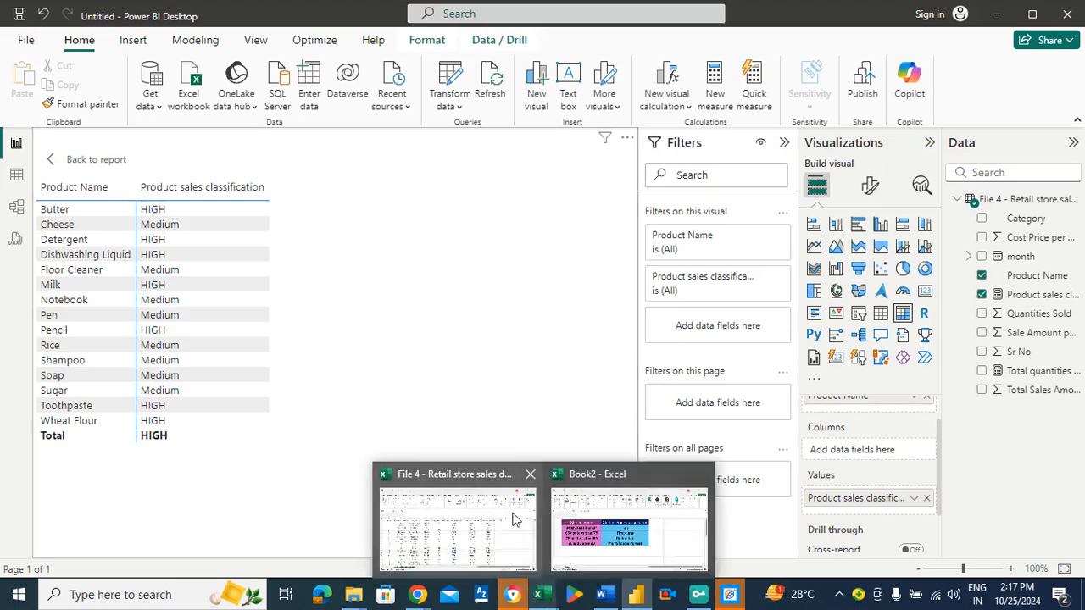
click(474, 534)
click(135, 247)
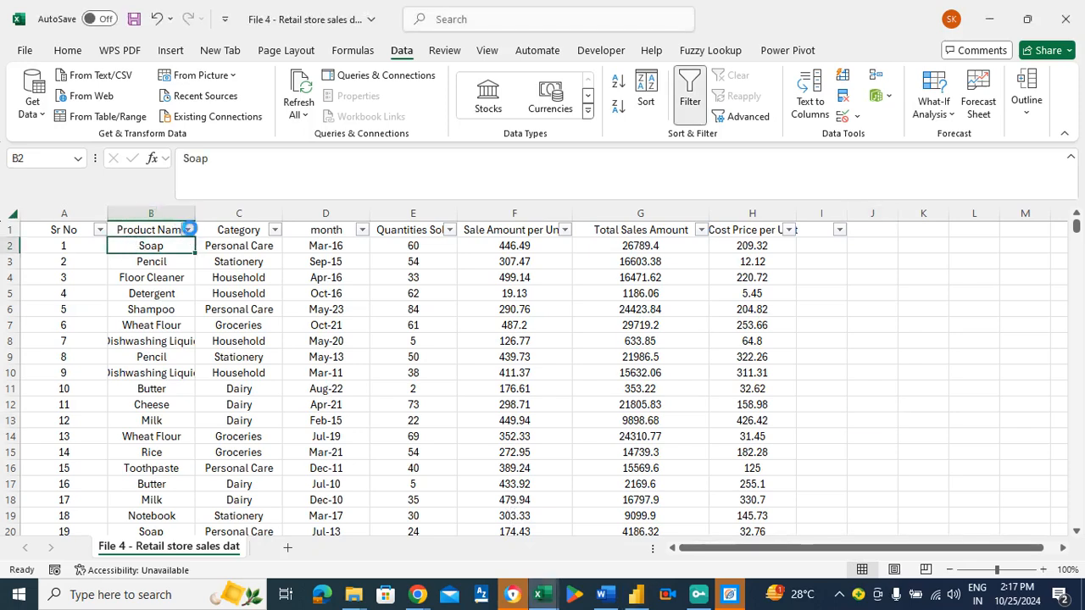
click(188, 230)
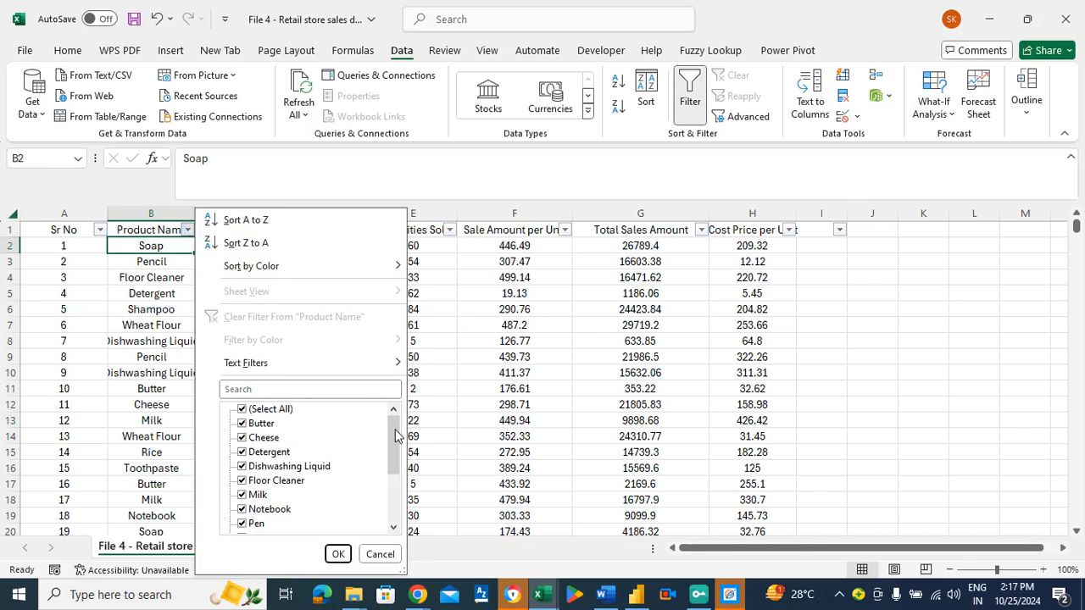
drag(395, 434, 398, 483)
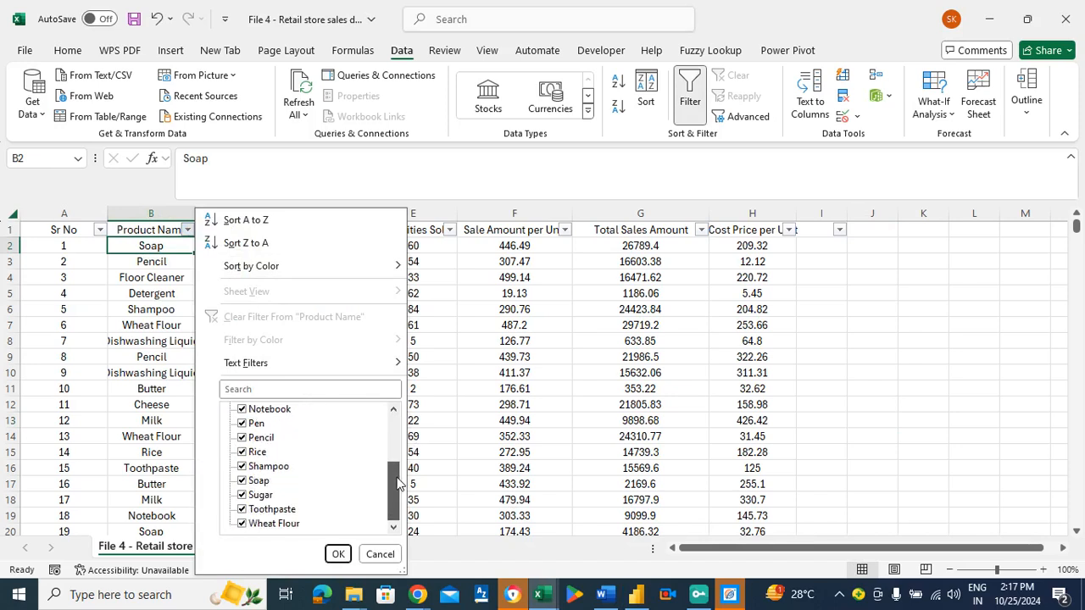
click(461, 327)
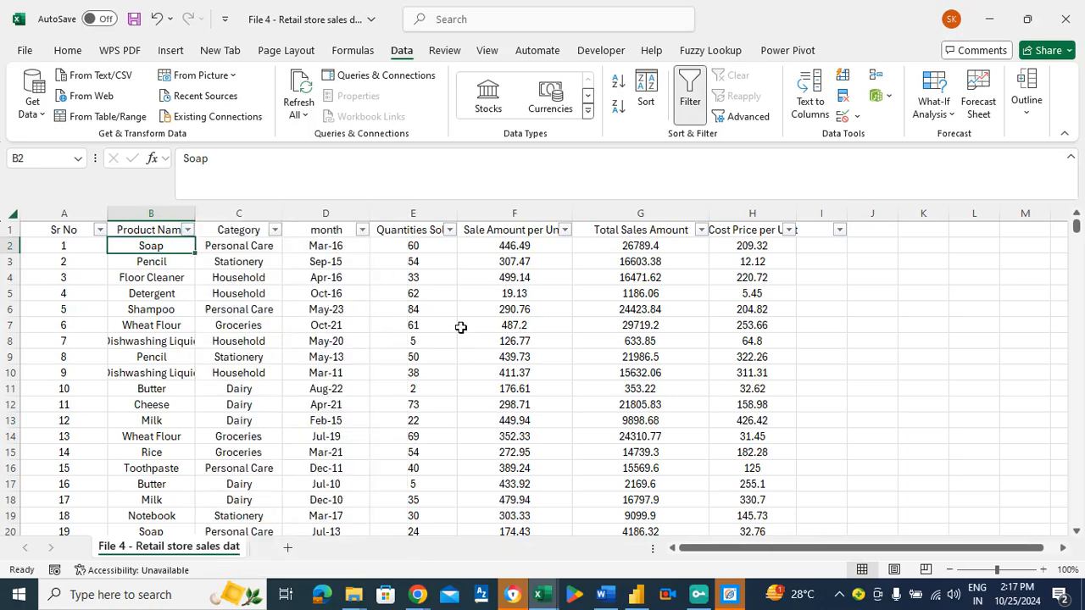
click(229, 231)
key(Down)
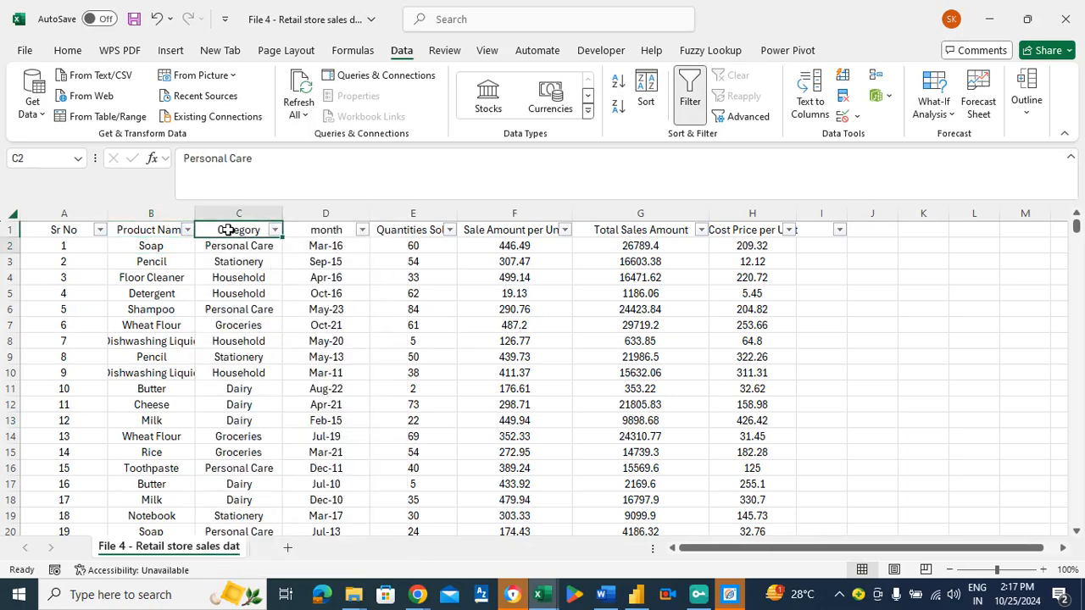
key(Right)
key(Up)
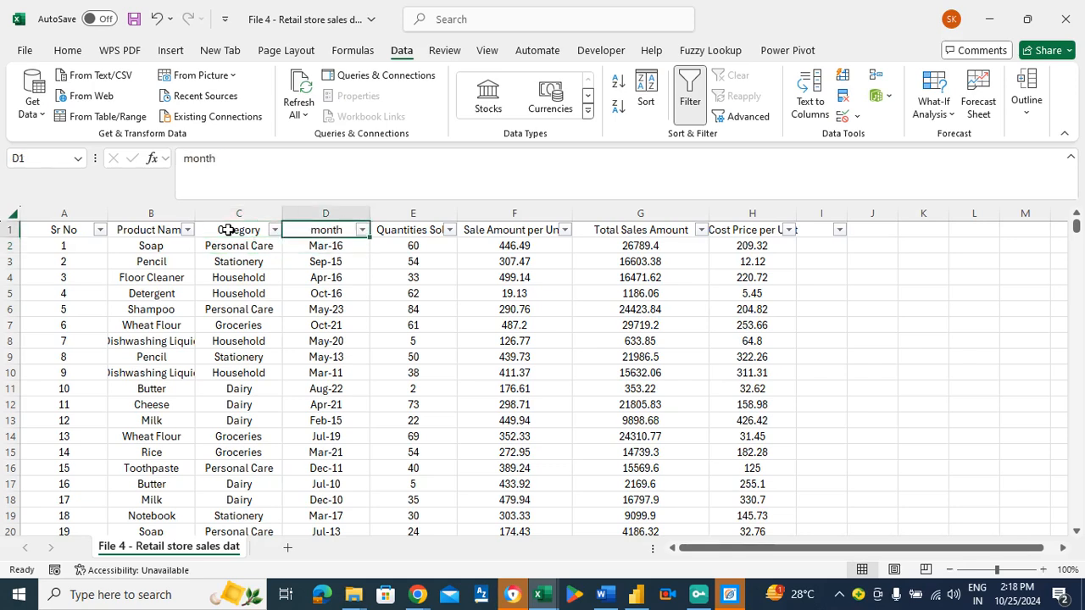
click(405, 231)
click(556, 246)
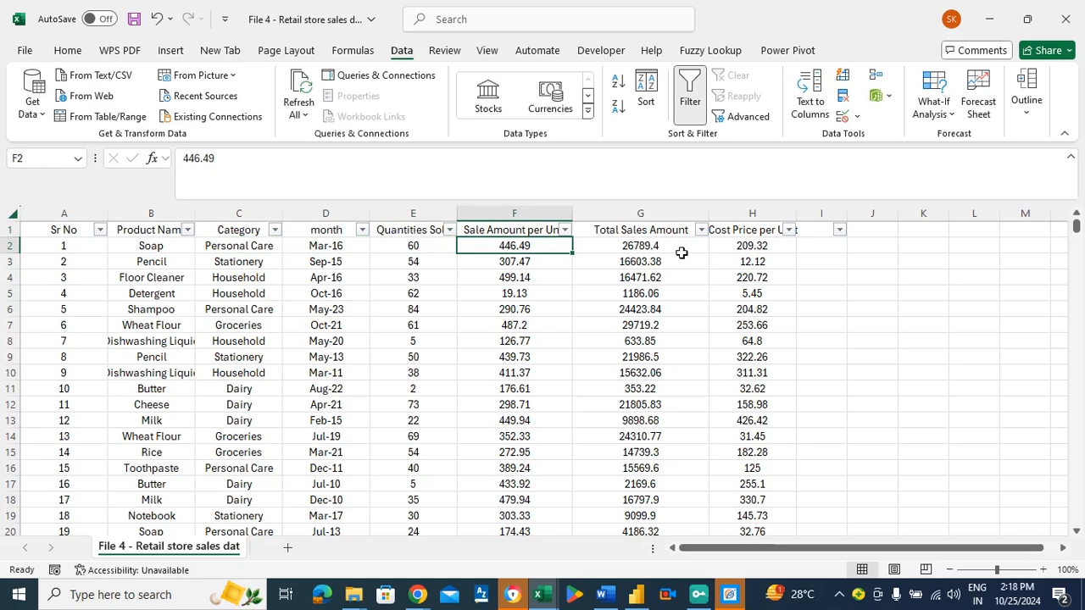
Step: Switch back to Power BI, return the matrix from focus mode to the report, and narrow it to free space beside it
mouse_move(631, 597)
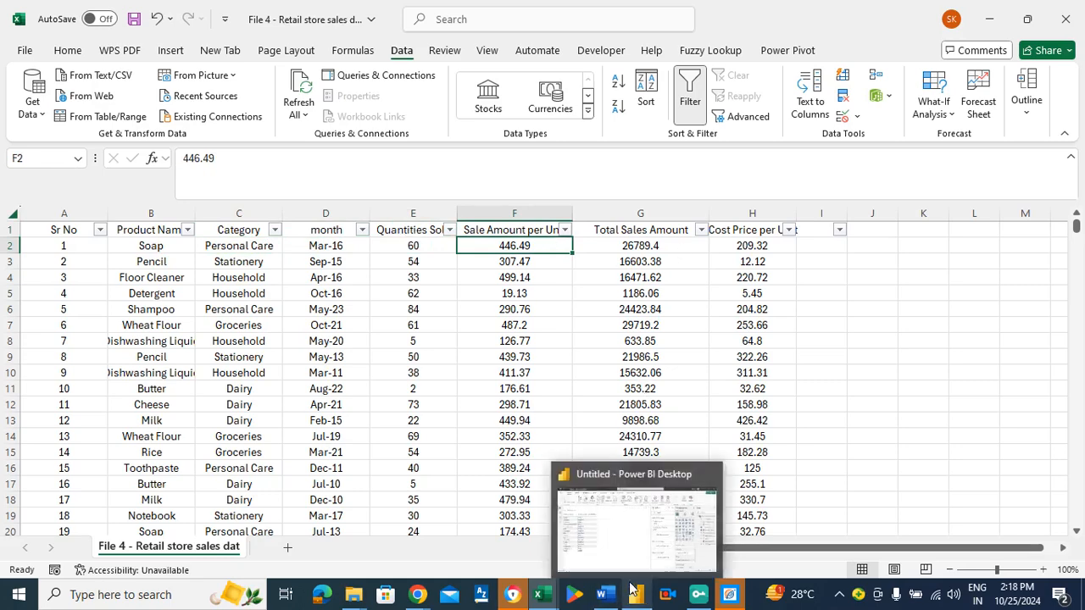
click(636, 534)
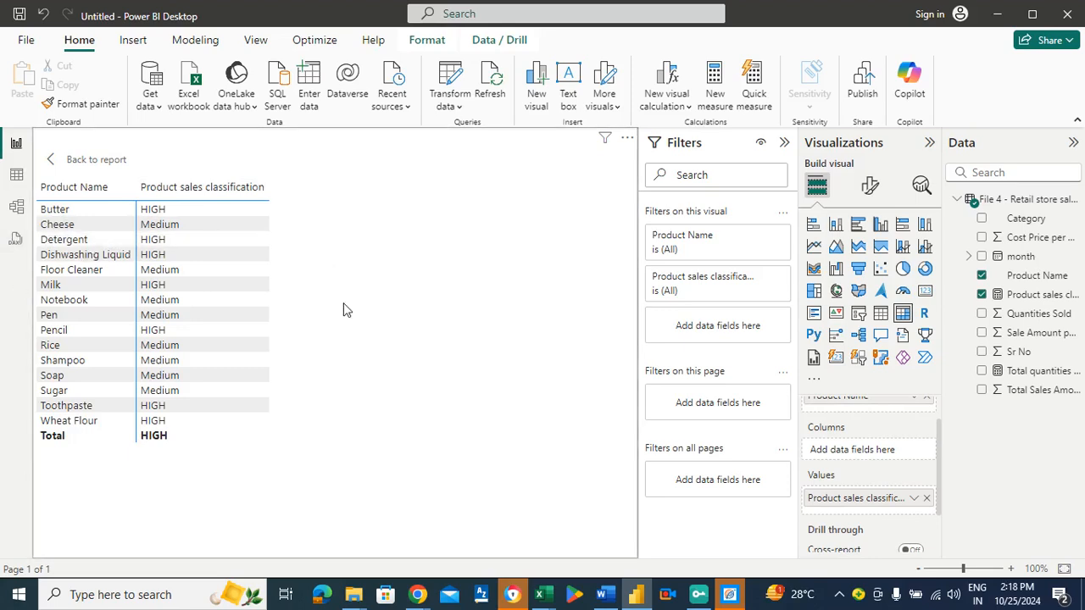
key(Tab)
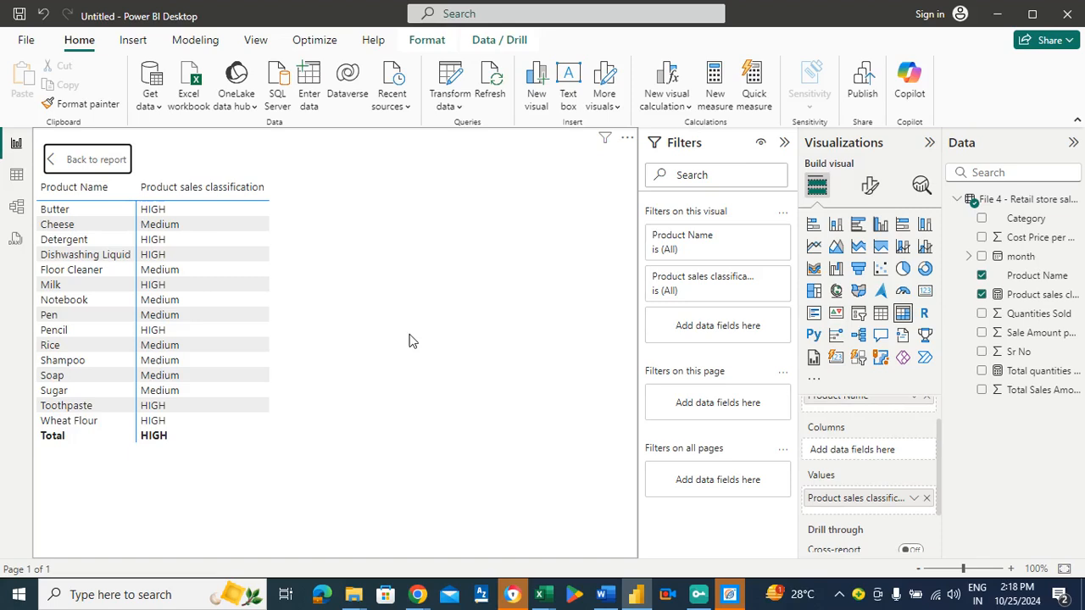
click(96, 161)
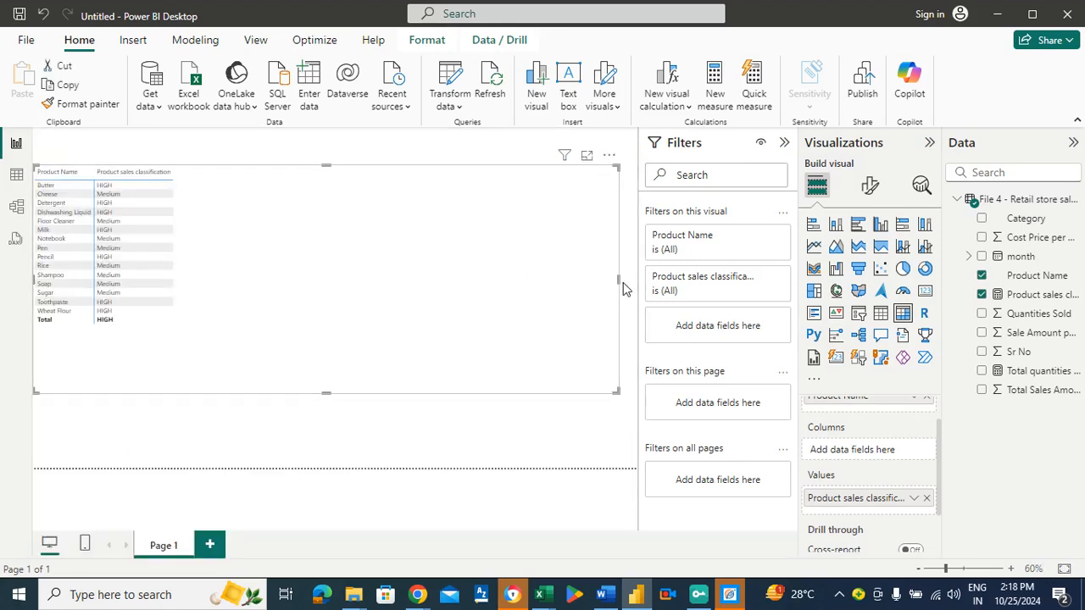
drag(617, 280, 284, 288)
click(405, 296)
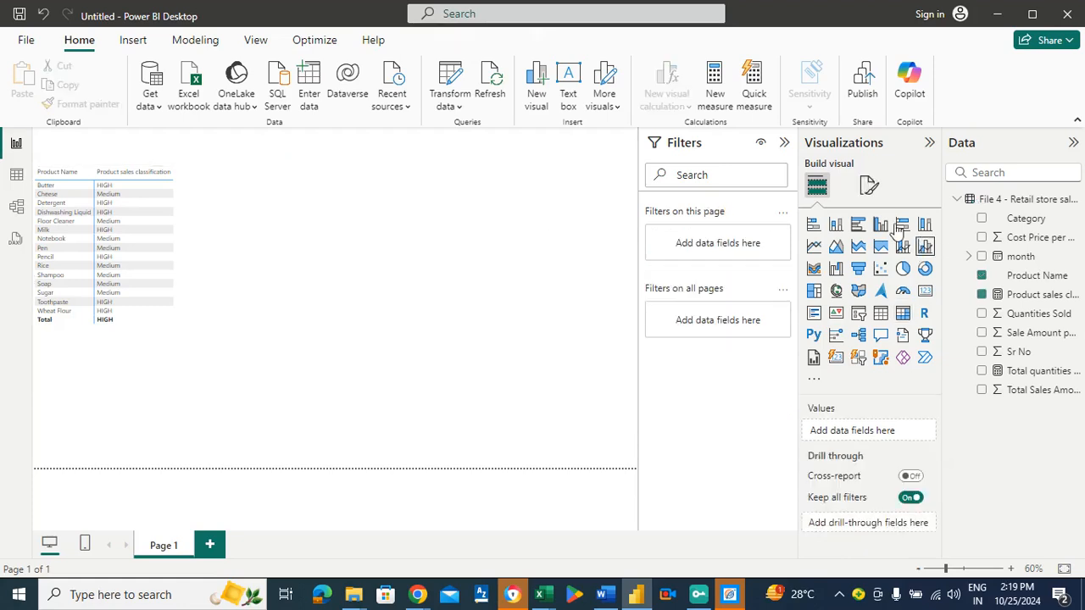
Step: Insert a clustered column chart and place it beside the matrix near the top of the report page
click(881, 225)
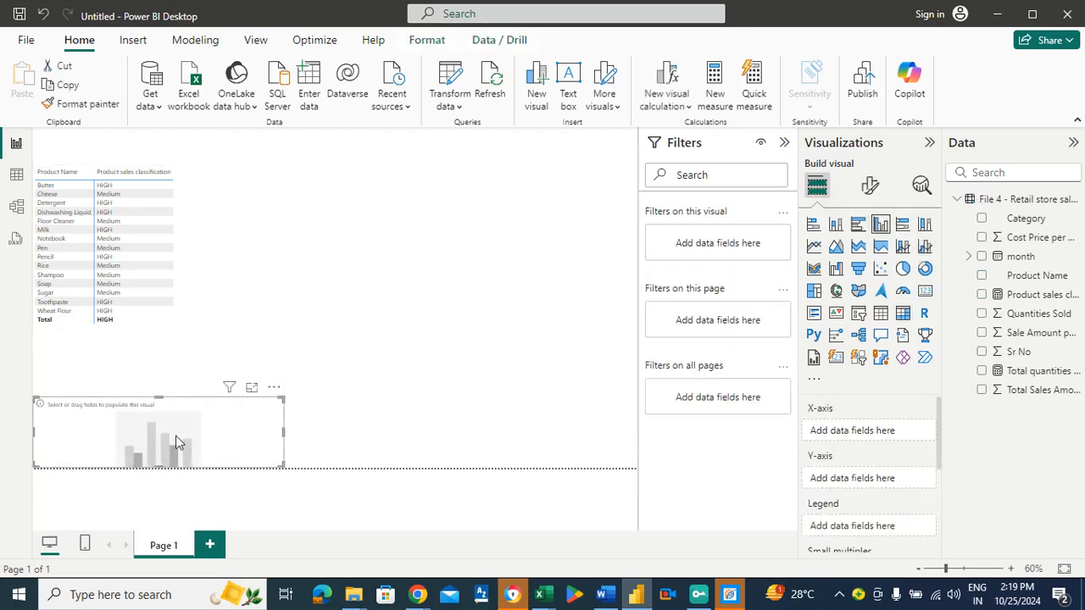
drag(176, 435, 425, 322)
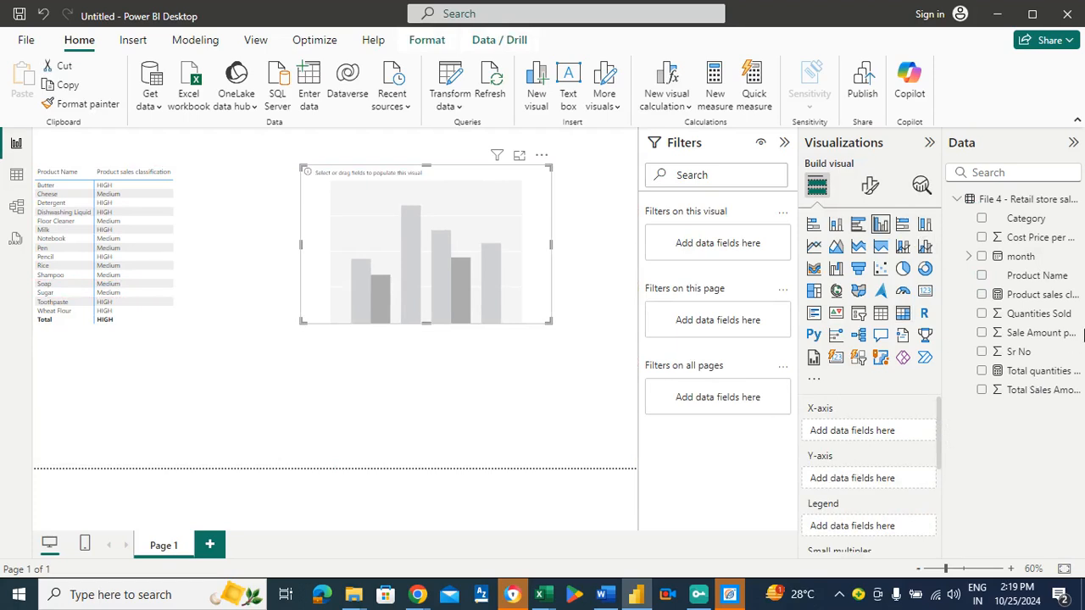
Step: Put month on the chart's X-axis with only its Year level kept, and add Product Name to the Y-axis
drag(1021, 256, 876, 435)
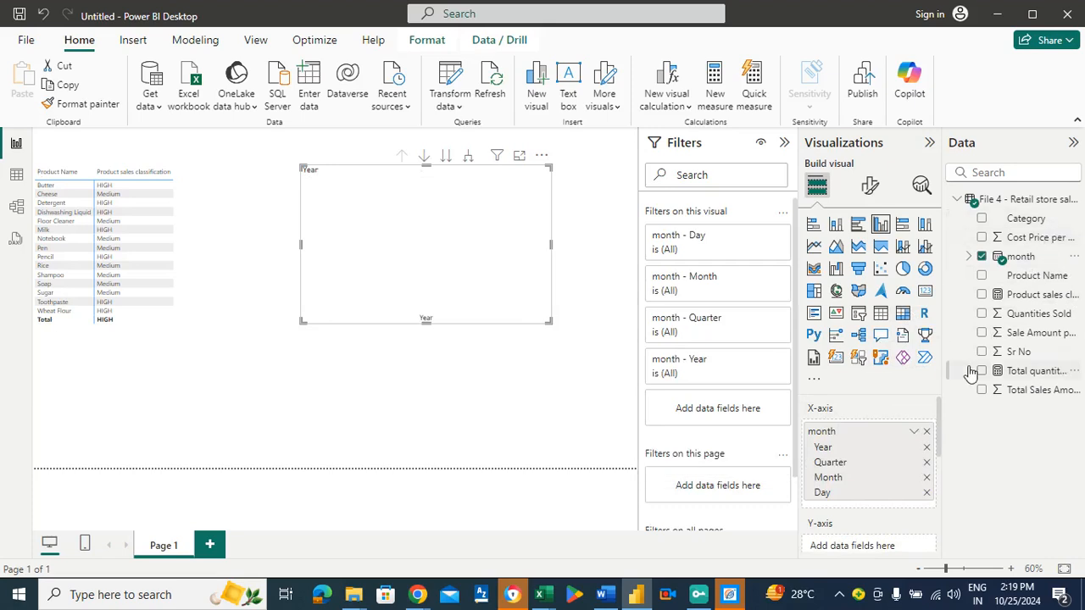
click(927, 492)
click(927, 478)
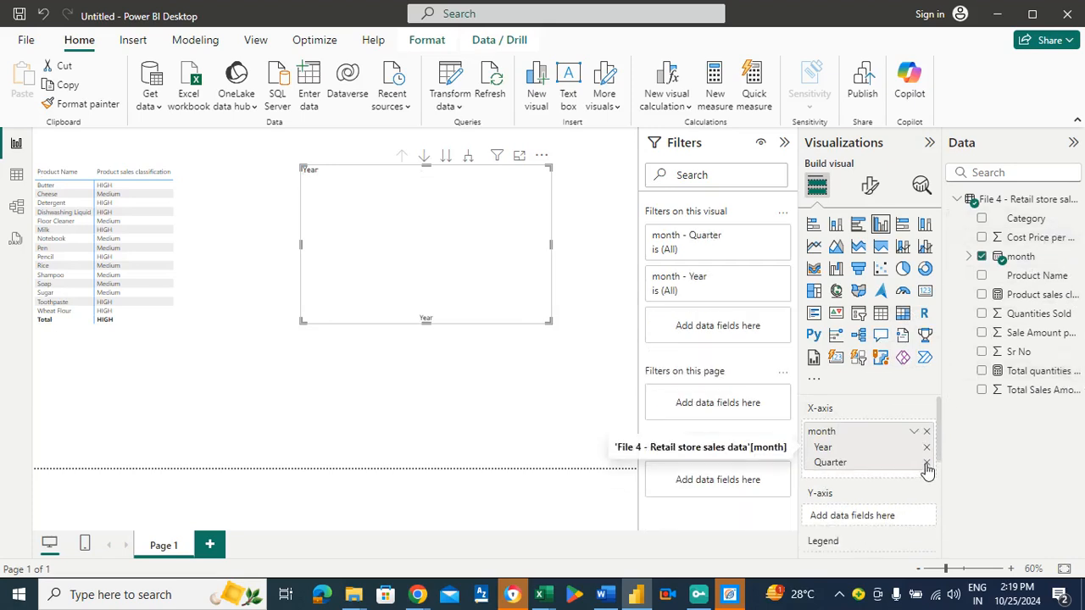
click(927, 464)
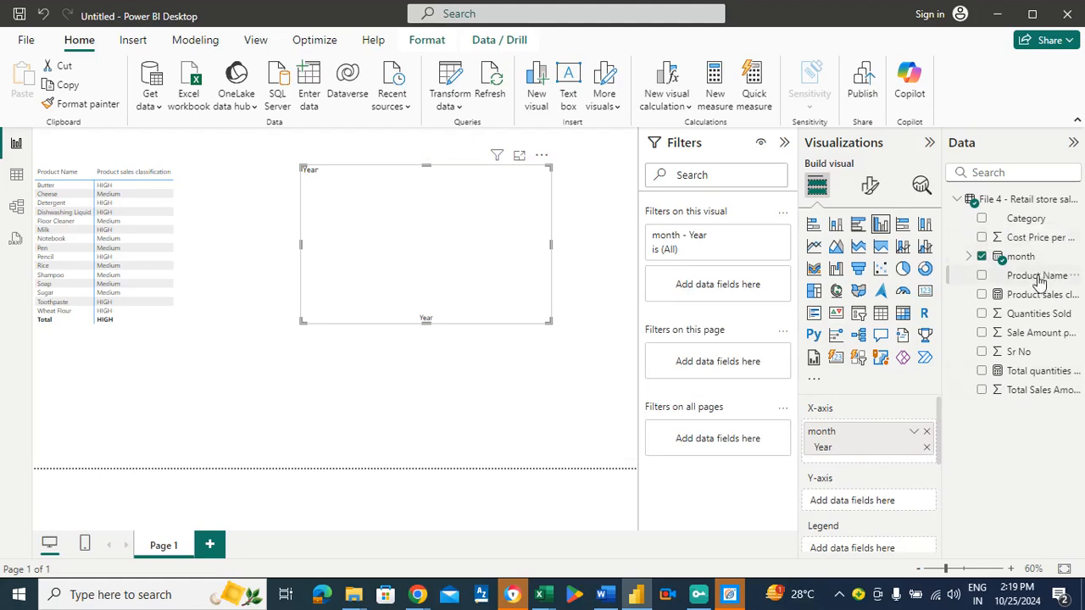
drag(1039, 281, 900, 502)
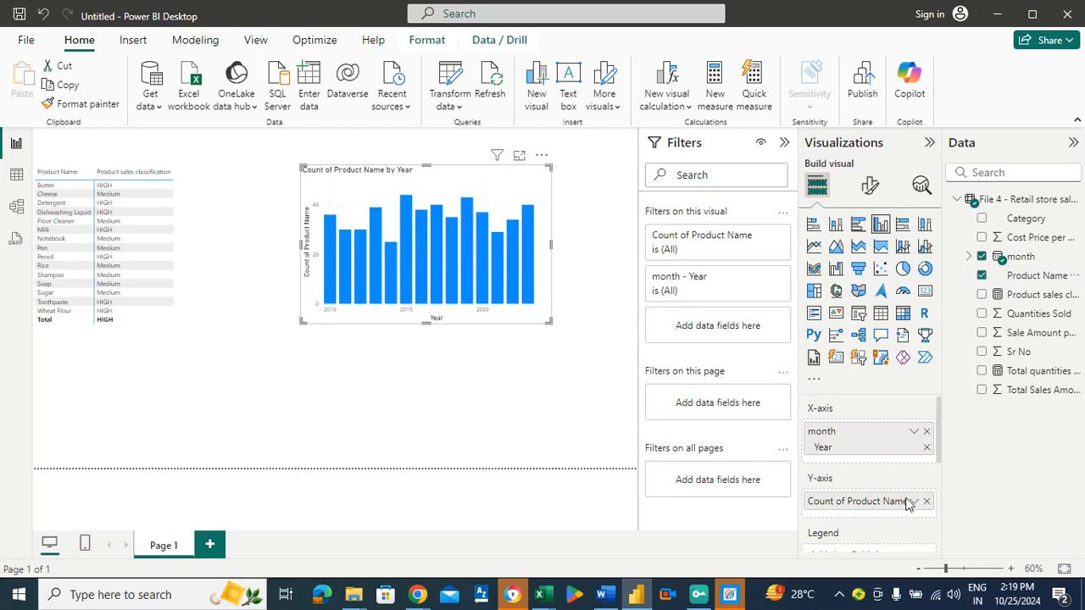
Step: Add the Total quantities sold measure to the column chart's Y-axis alongside the product count
mouse_move(940, 440)
mouse_down()
mouse_move(940, 467)
mouse_move(941, 443)
mouse_up()
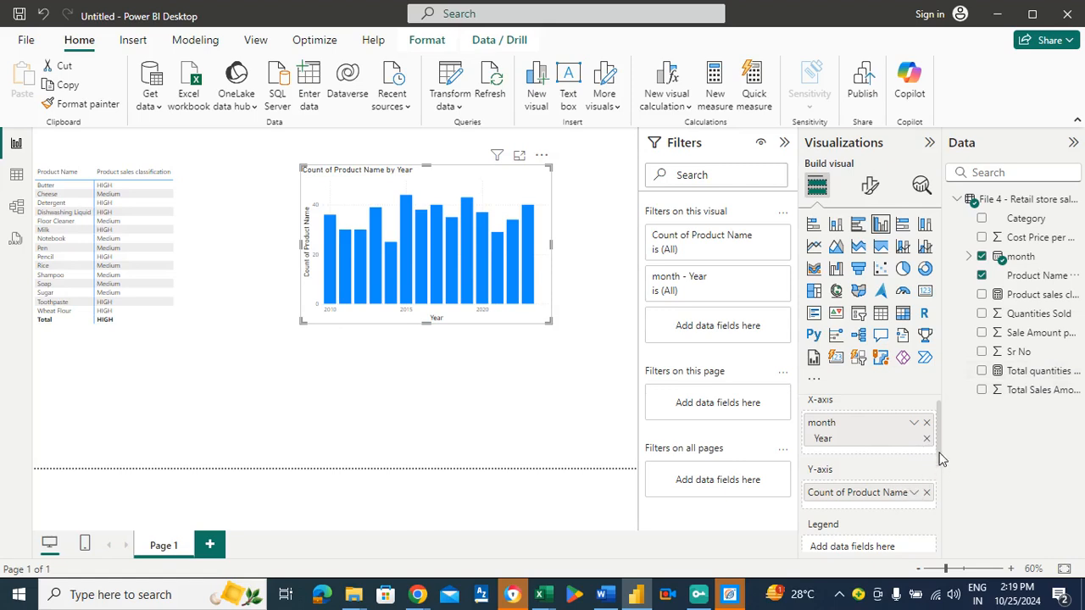
scroll(939, 459, down, 1)
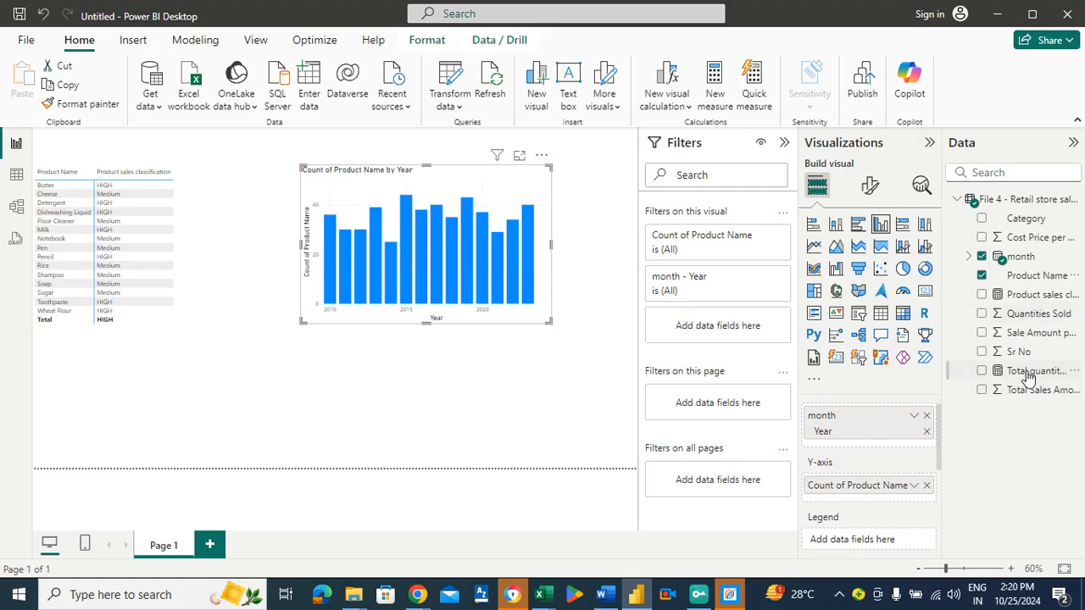
drag(1027, 371, 892, 498)
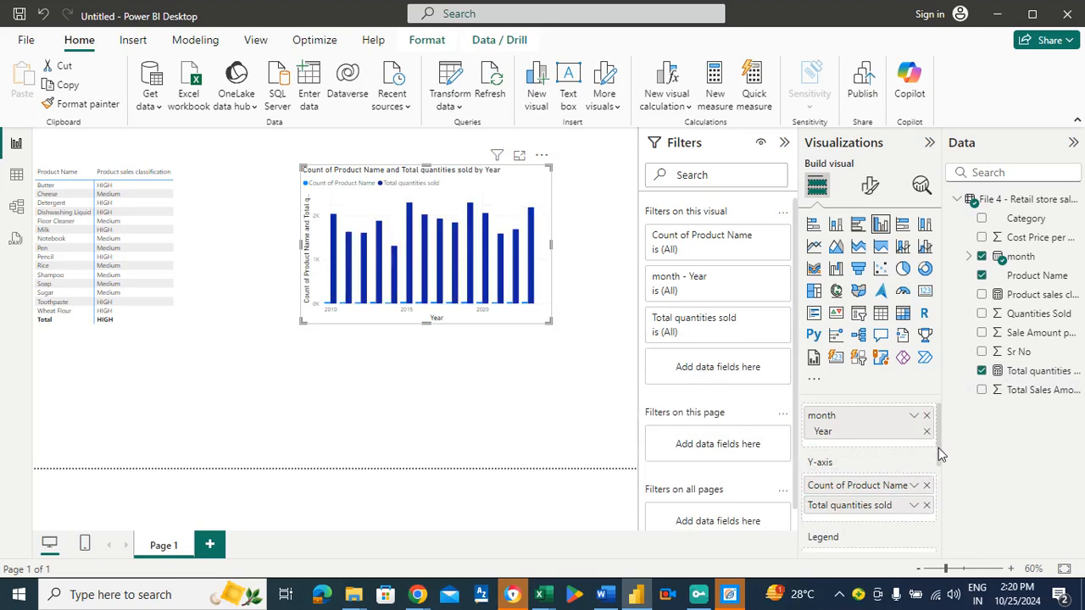
Step: Try to add the Product sales classification measure to the column chart's Y-axis
scroll(939, 454, down, 1)
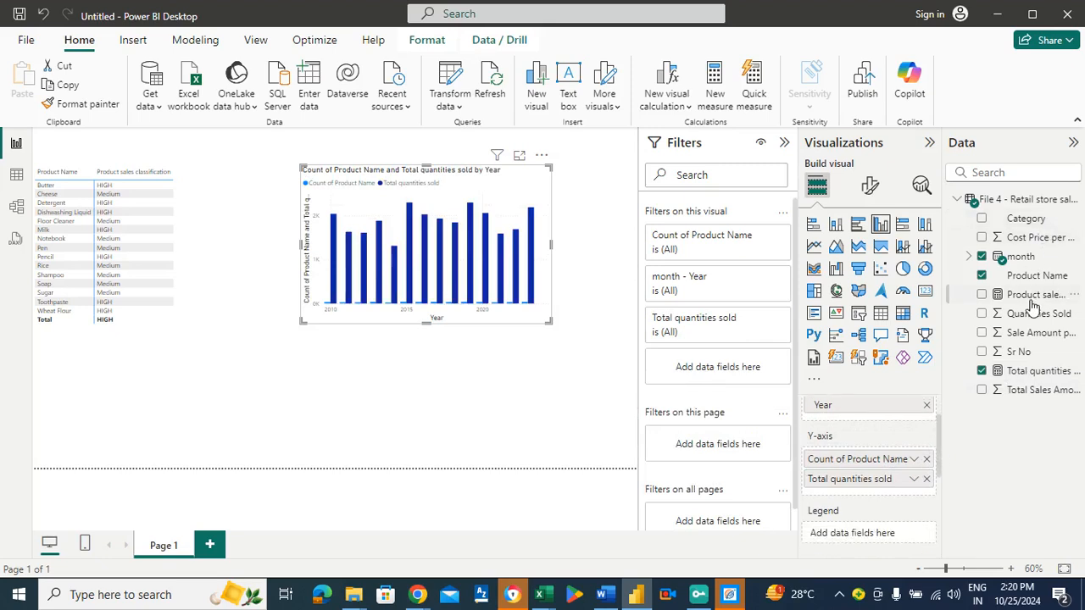
drag(1030, 296, 882, 497)
scroll(940, 458, down, 1)
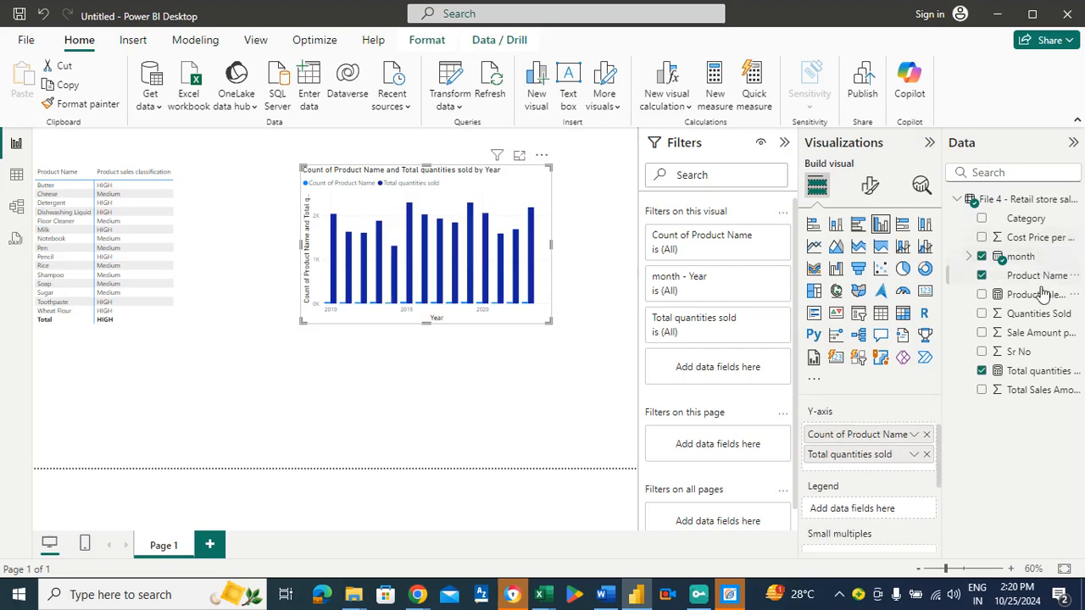
drag(1023, 305, 871, 465)
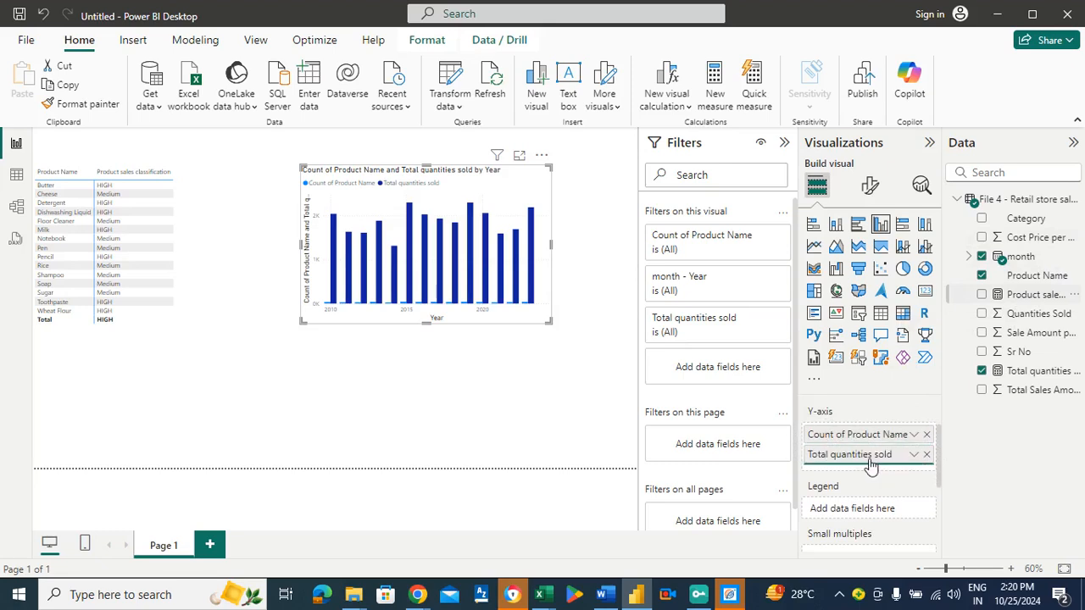
Step: Remove Total quantities sold from the column chart's Y-axis and retry adding Product sales classification there
click(926, 455)
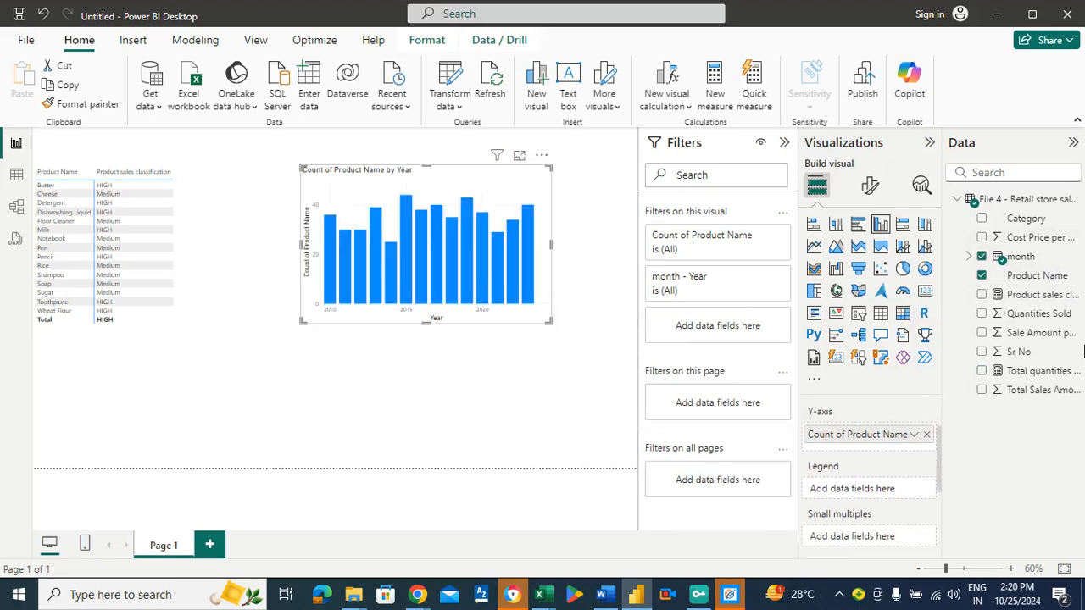
click(1027, 298)
drag(1013, 298, 870, 502)
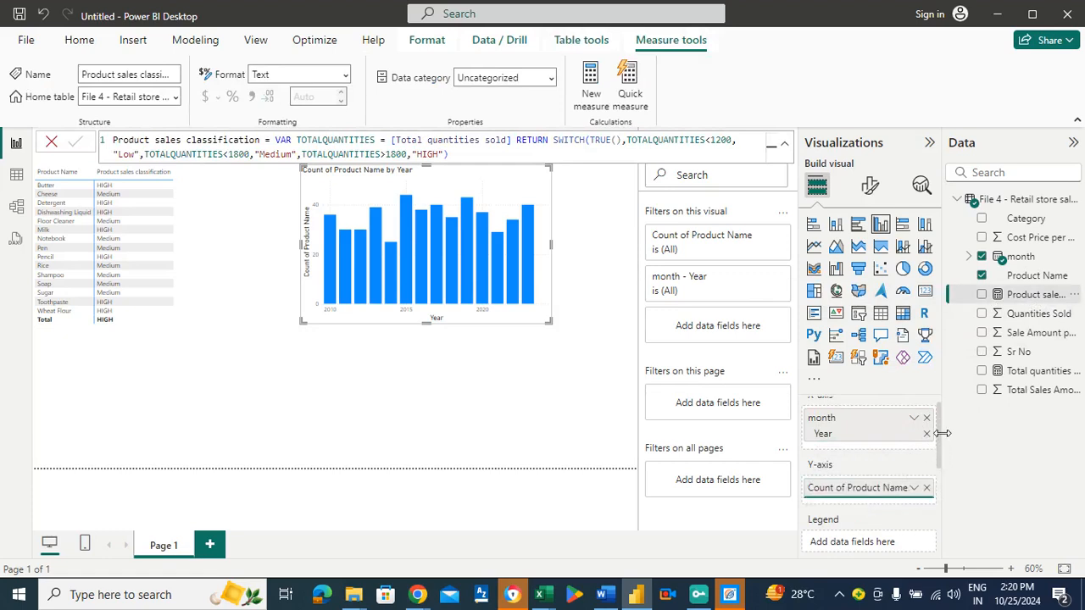
scroll(940, 438, down, 1)
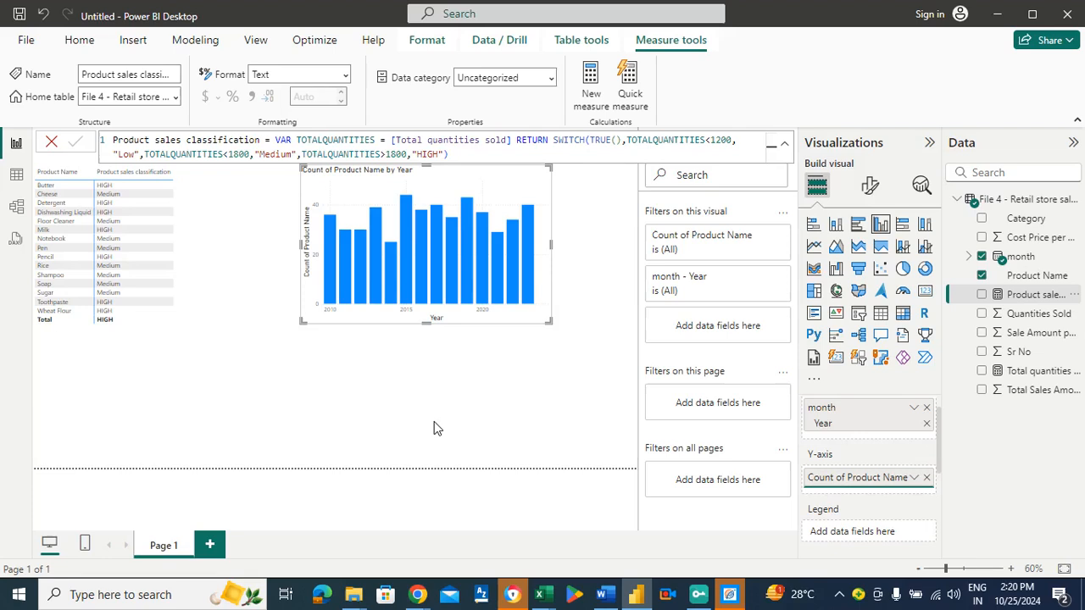
click(479, 235)
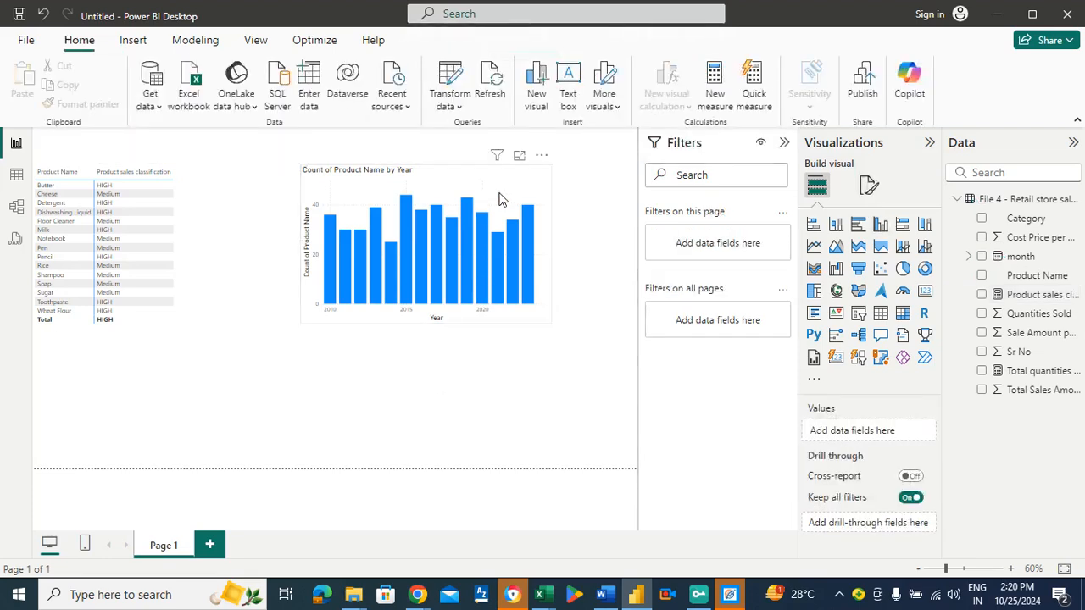
Step: Convert the yearly product count column chart into a pie chart
click(498, 199)
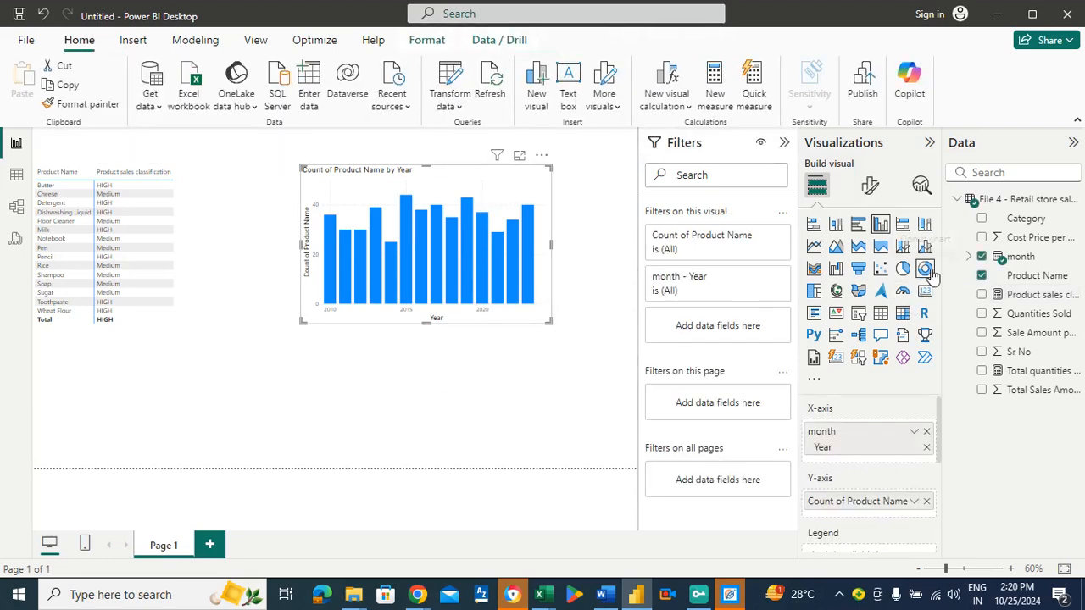
click(903, 269)
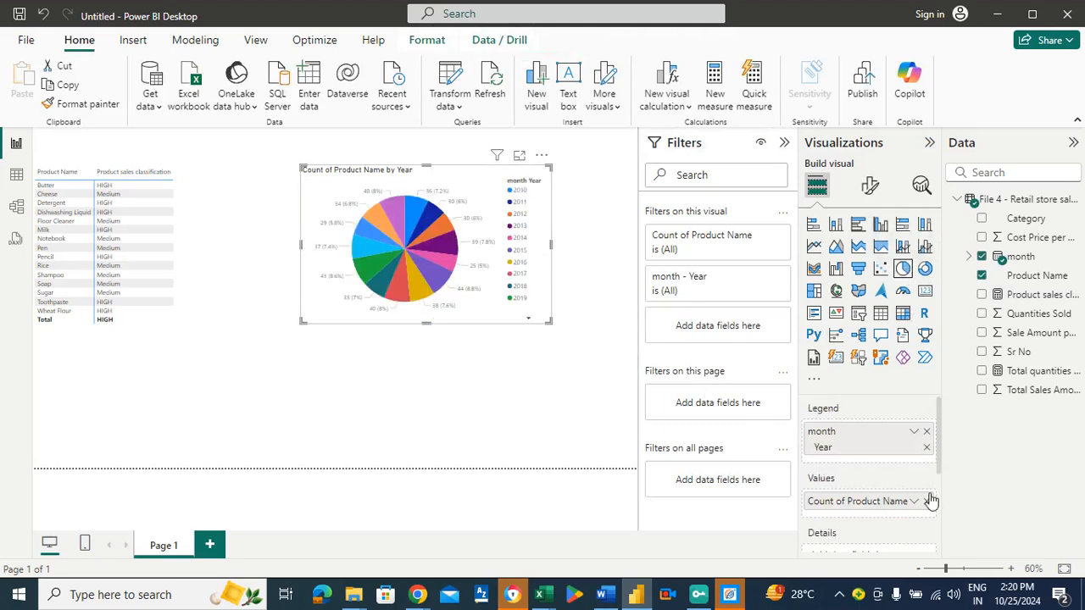
scroll(936, 456, down, 1)
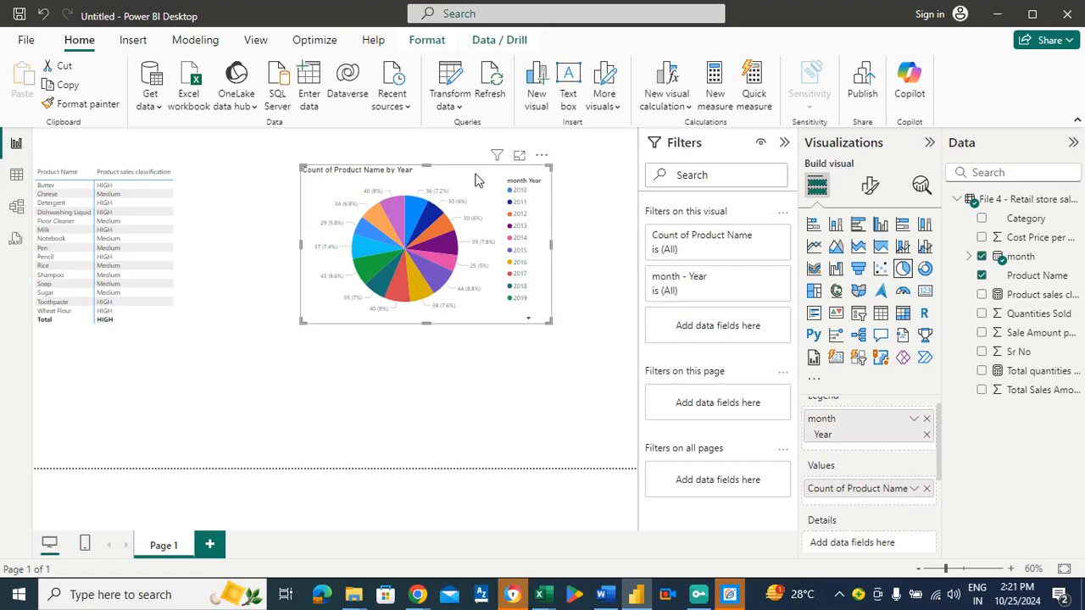
Step: Delete the yearly product count pie chart from the report page
click(561, 202)
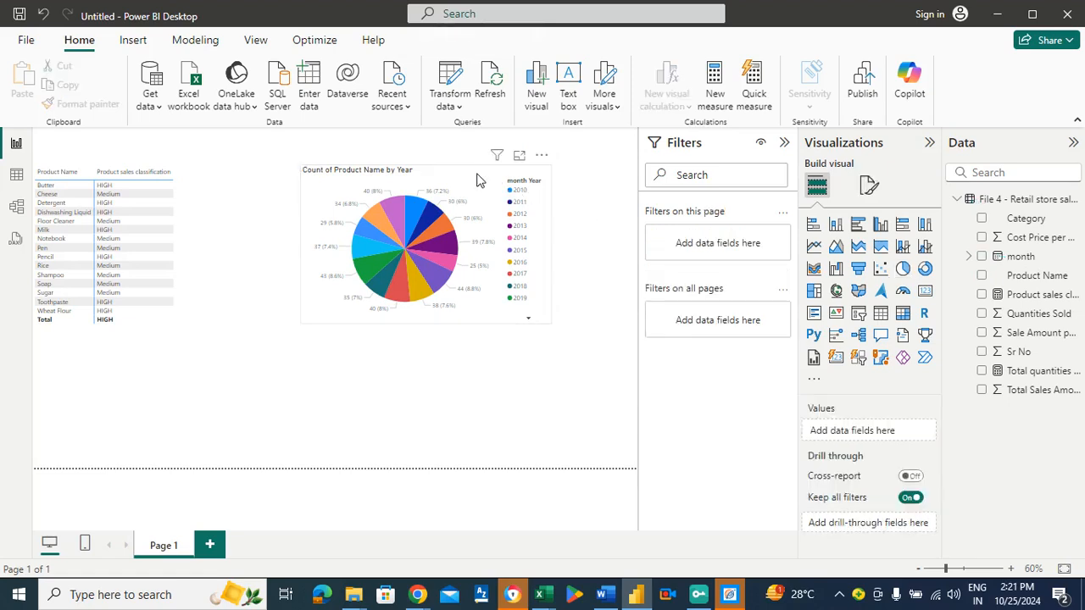
click(477, 181)
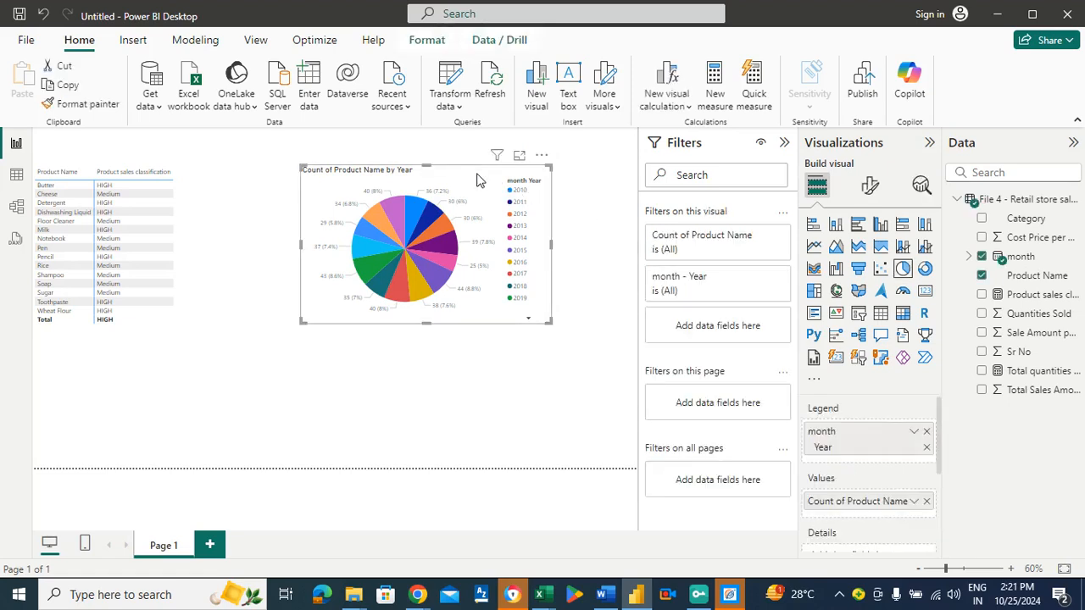
key(Delete)
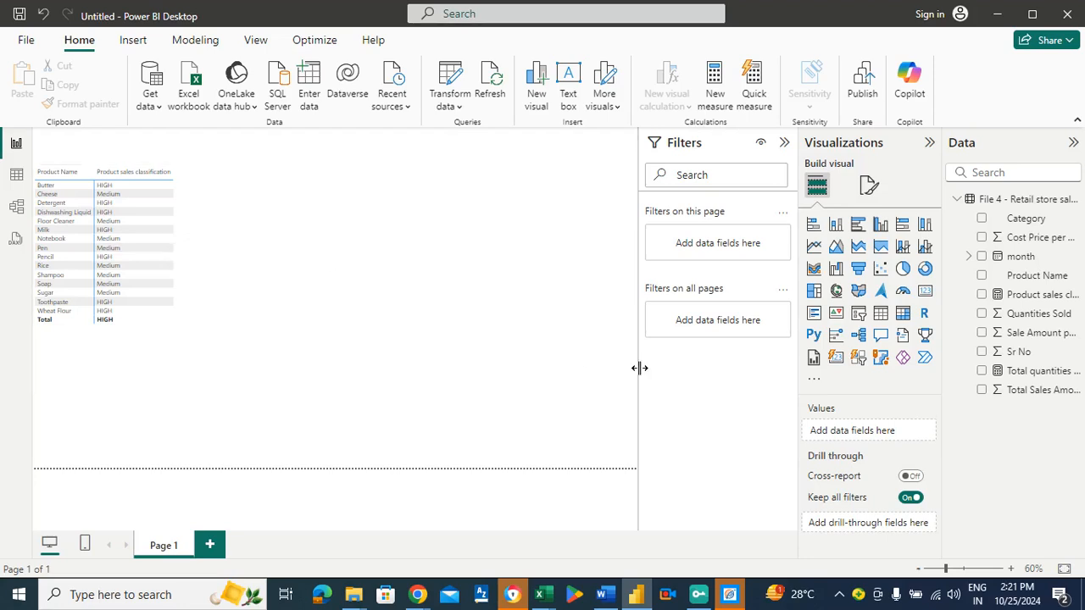
Step: Try month below Product Name in the existing matrix's rows with only the Year level kept, and take it out again
click(194, 206)
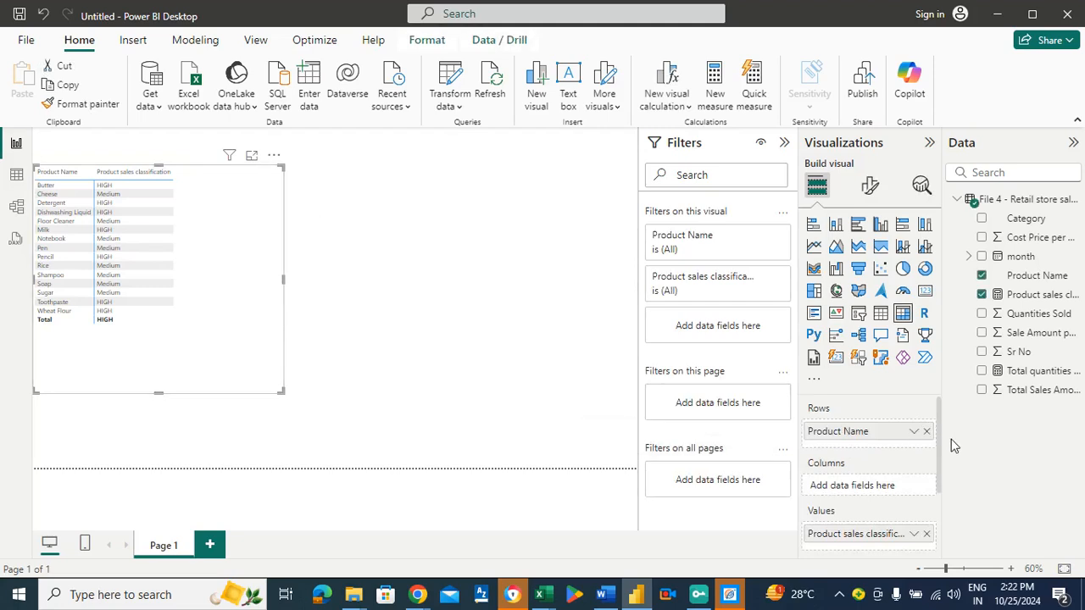
scroll(939, 435, down, 1)
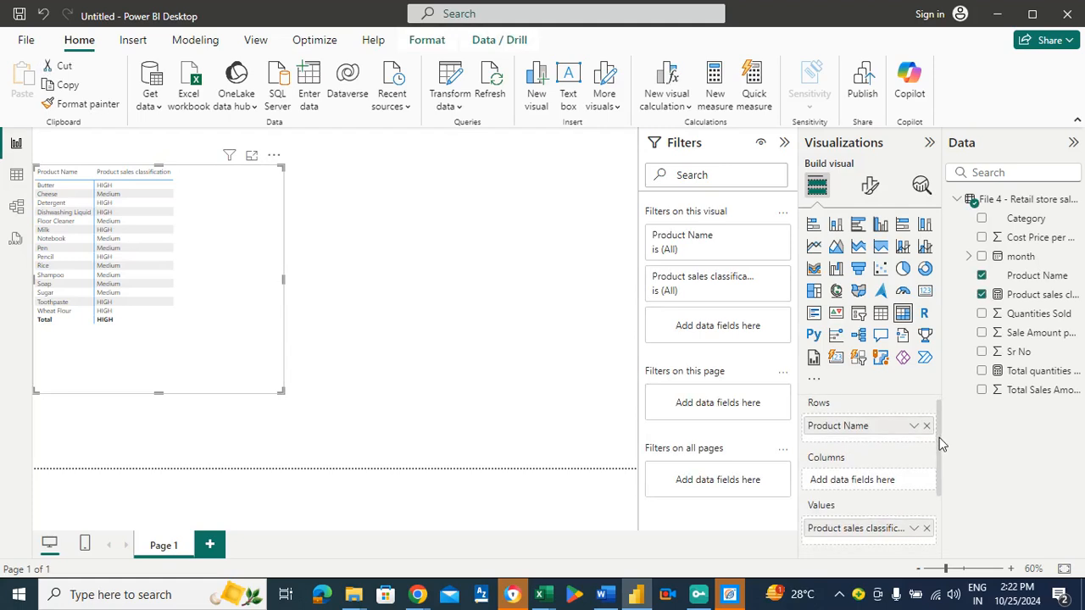
scroll(941, 442, up, 1)
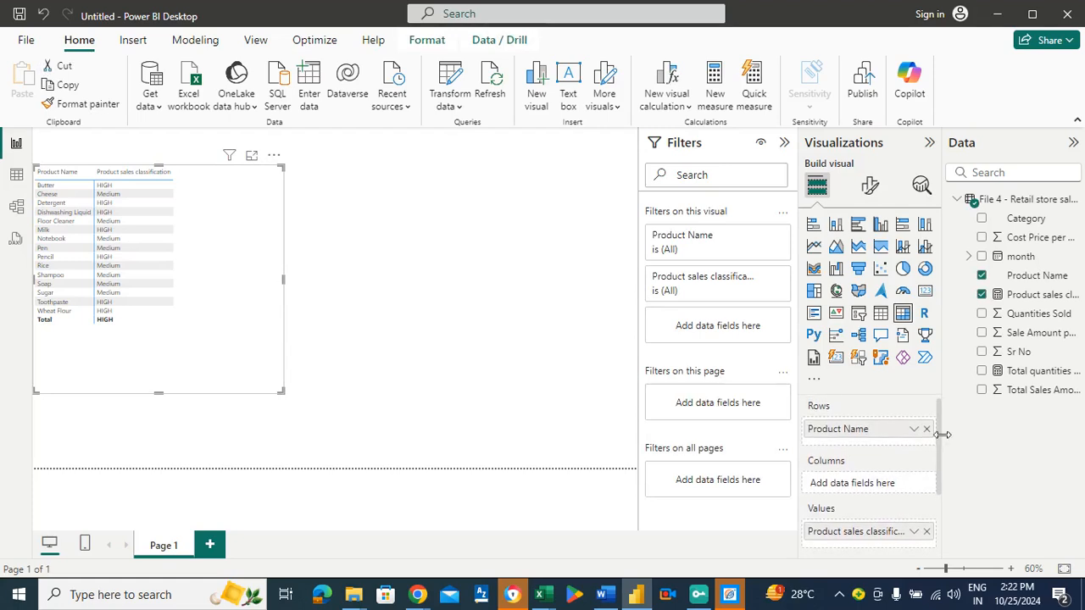
scroll(941, 446, down, 1)
scroll(940, 441, up, 1)
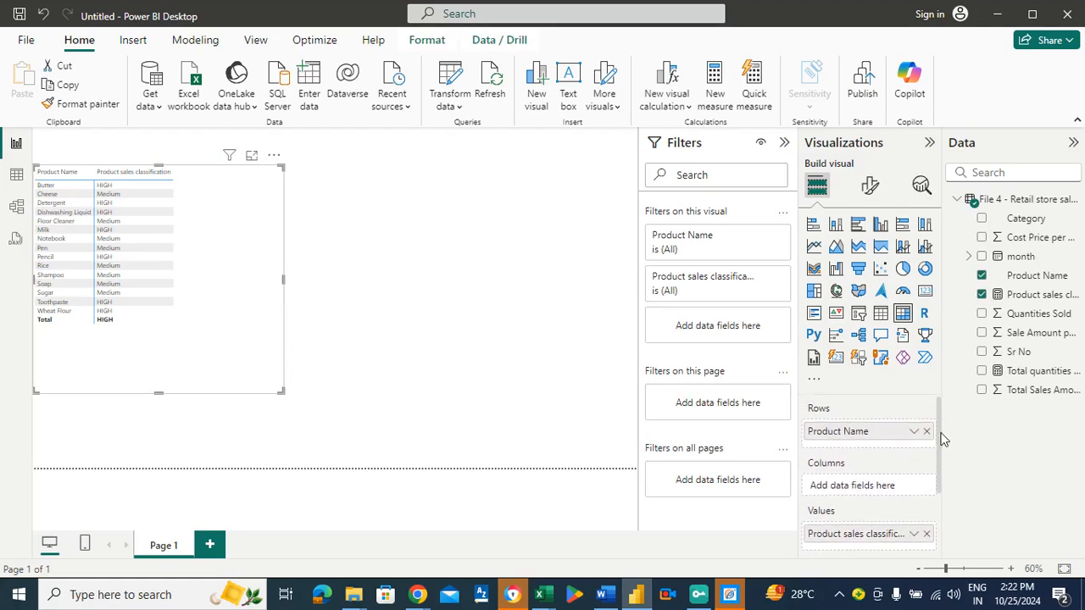
drag(1022, 256, 877, 442)
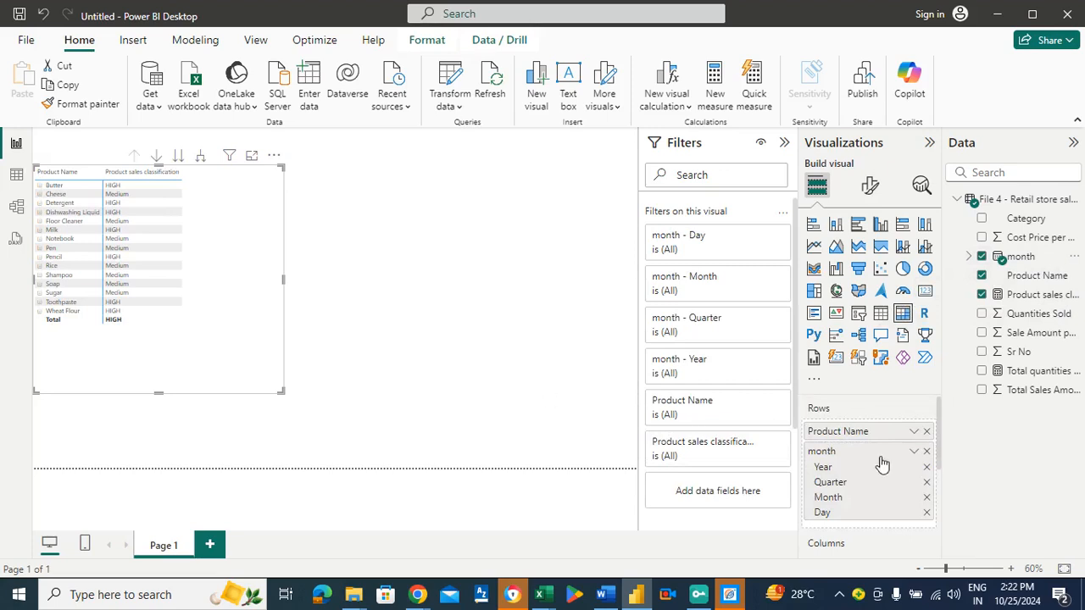
click(926, 513)
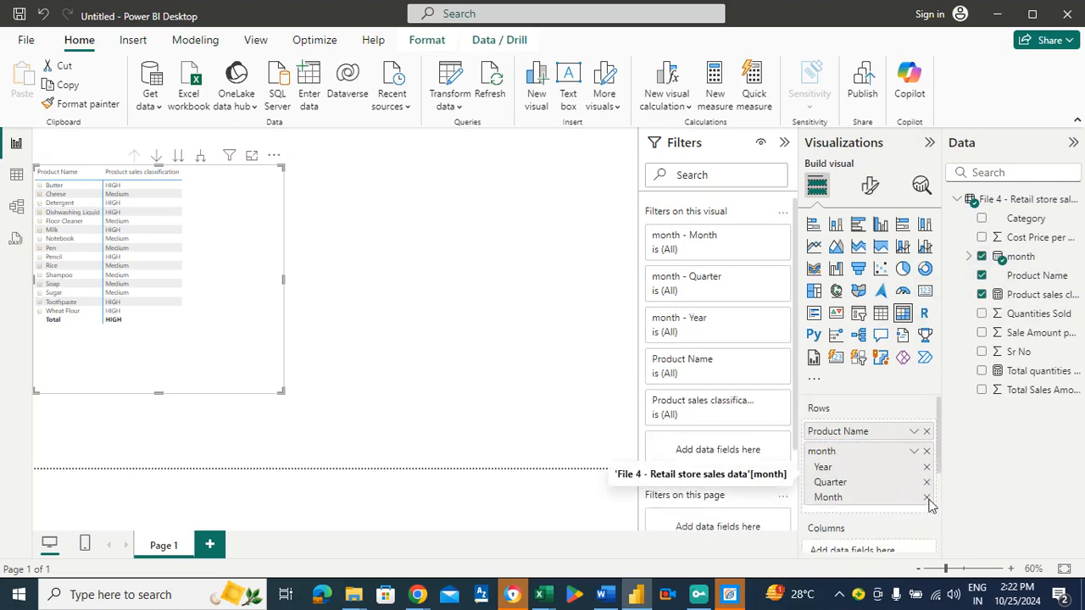
click(927, 498)
click(926, 483)
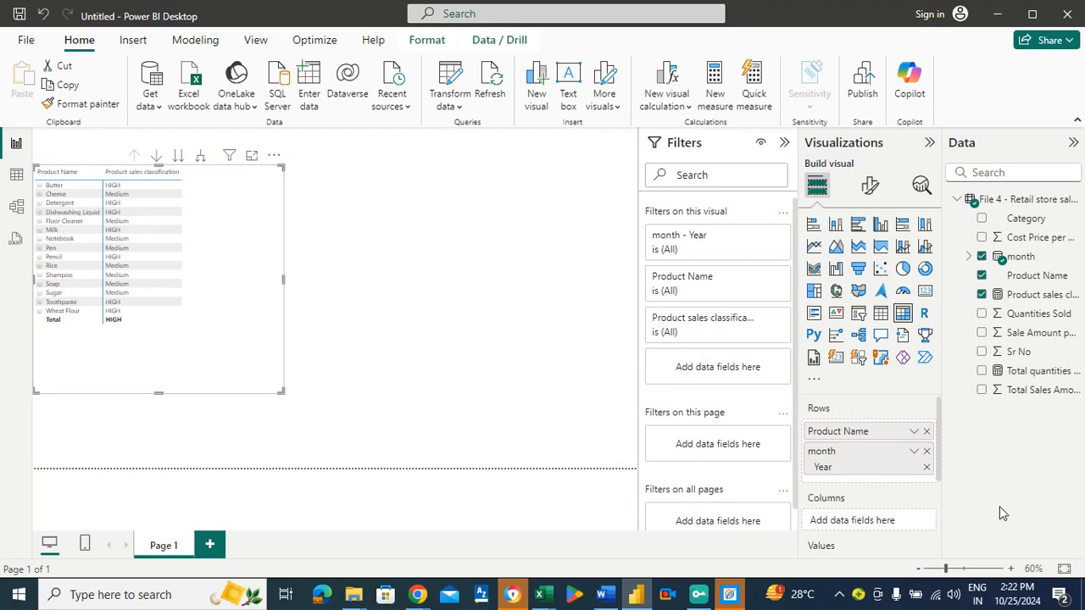
click(927, 469)
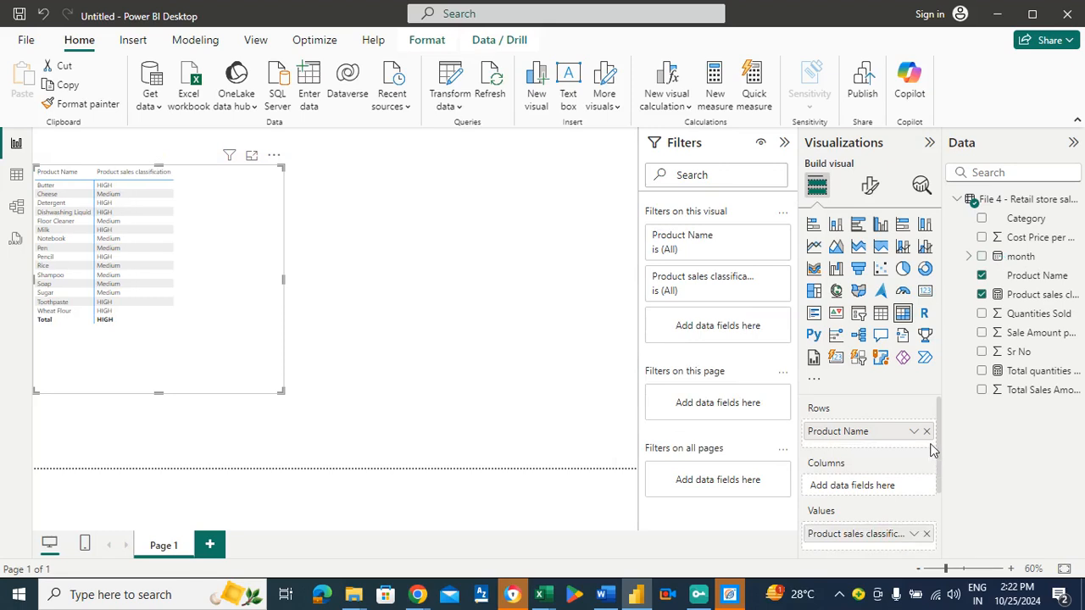
Step: Insert a second matrix, place it beside the product classification matrix, and increase its height
click(558, 330)
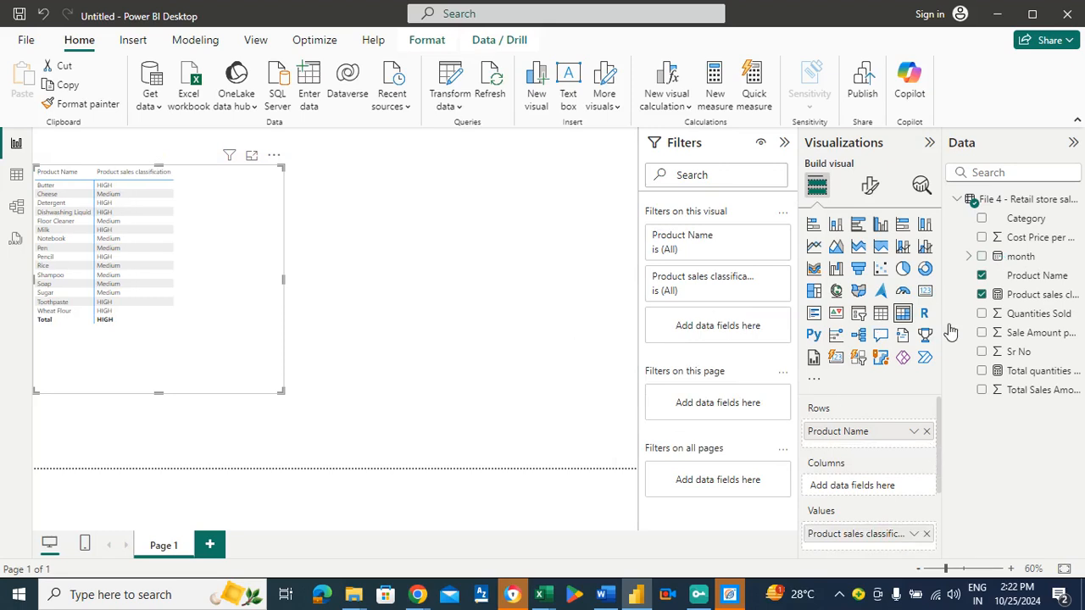
click(902, 322)
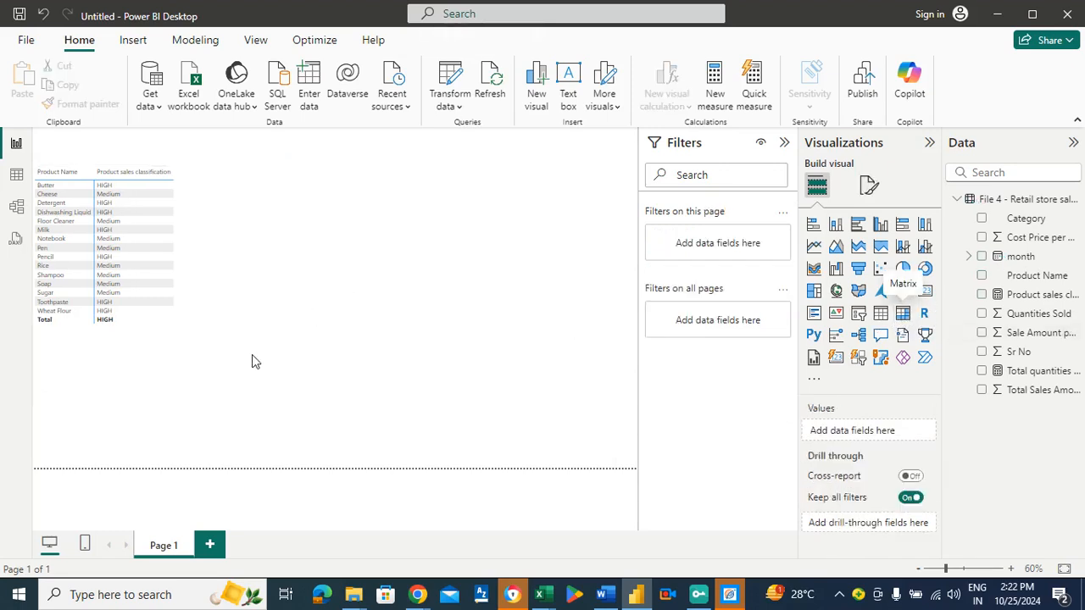
drag(487, 246, 417, 194)
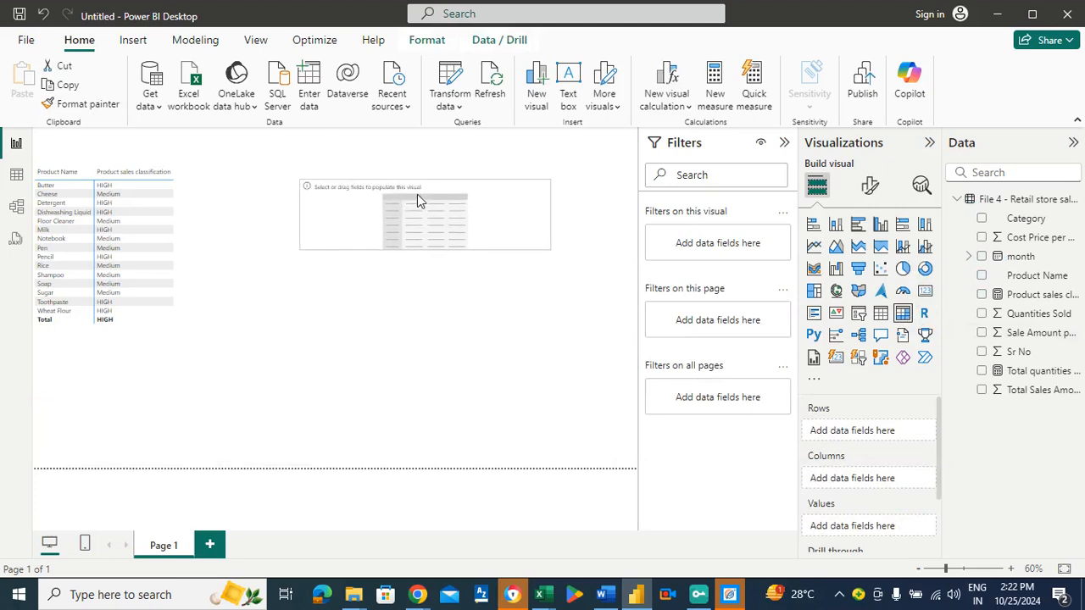
drag(424, 246, 425, 326)
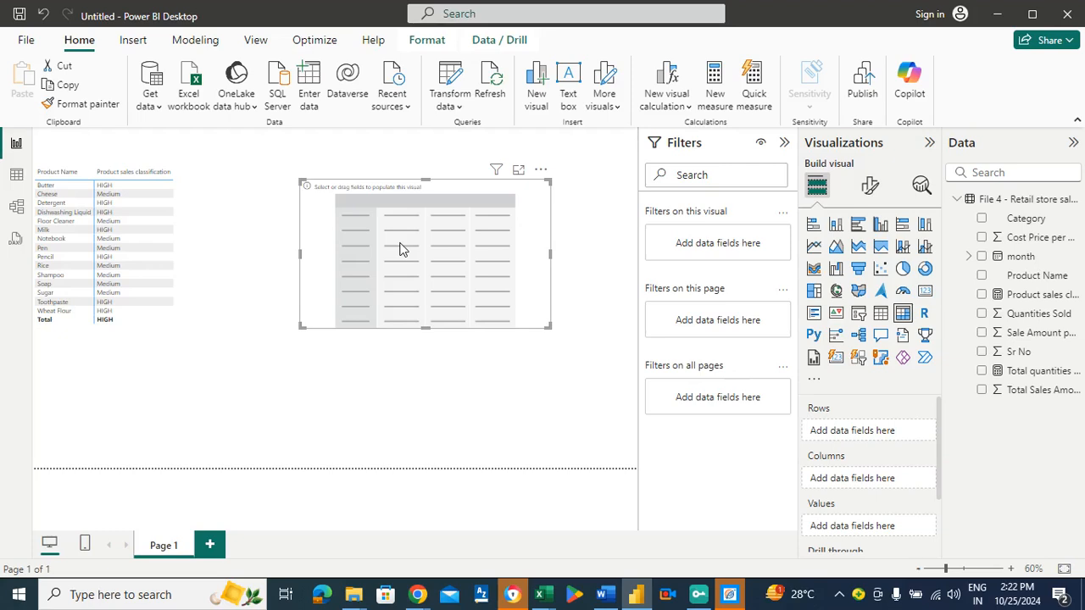
drag(388, 193, 376, 188)
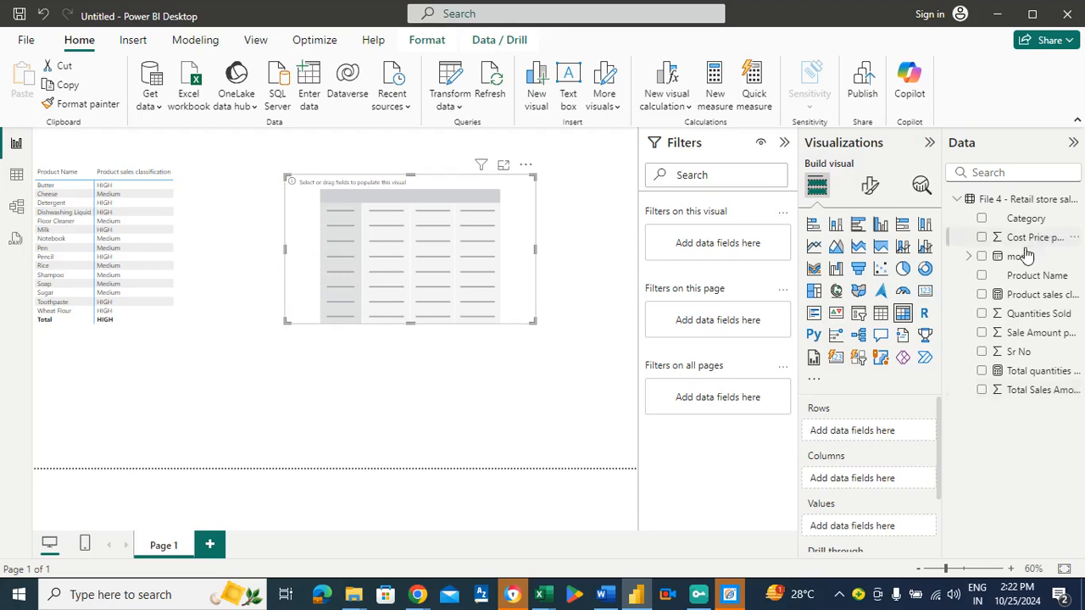
Step: Put month on the new matrix's rows and remove the Day, Month and Quarter levels, keeping only Year
drag(1026, 255, 891, 438)
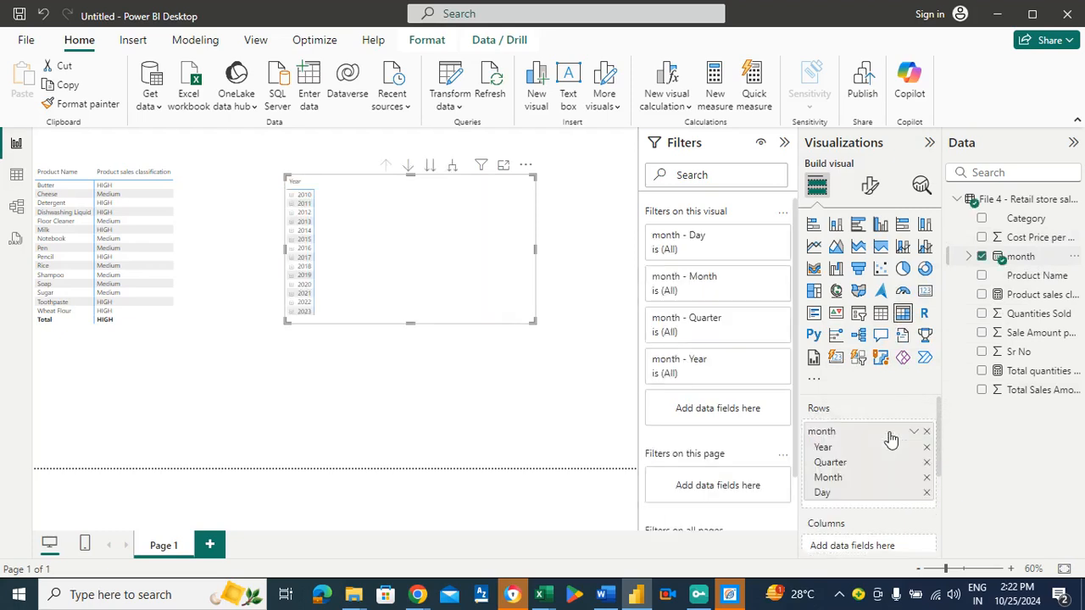
click(927, 492)
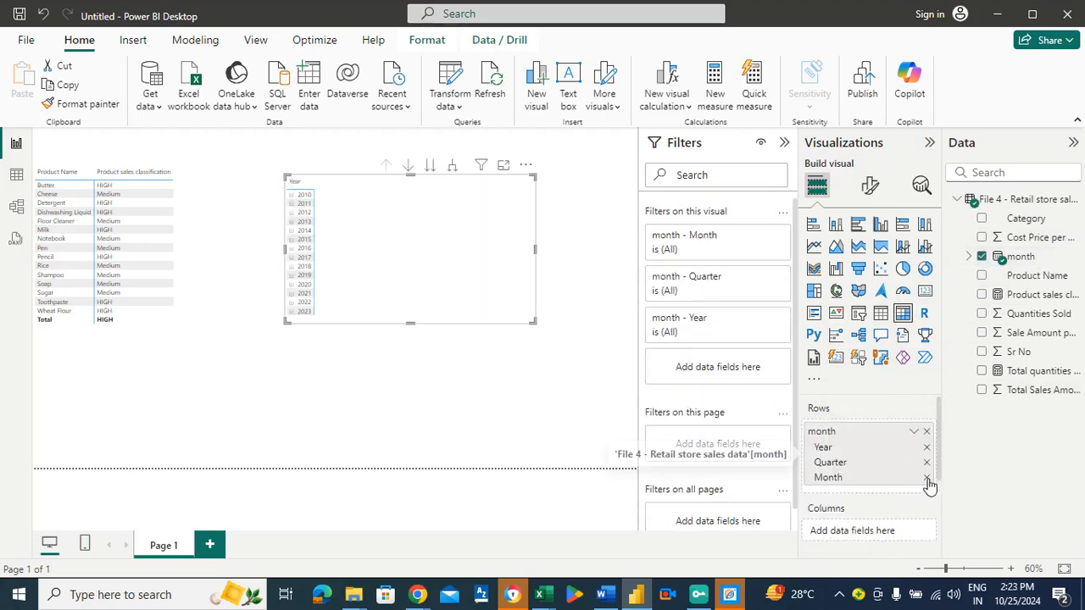
click(927, 478)
click(926, 461)
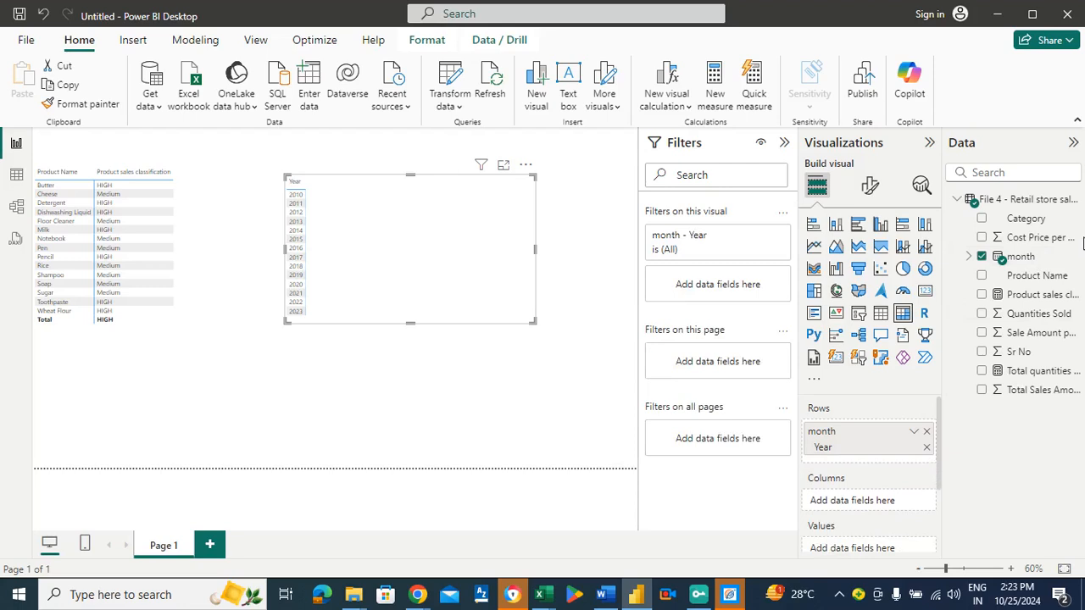
Step: Add Product Name to the new matrix's columns and the Product sales classification measure to its values
drag(1036, 277, 894, 504)
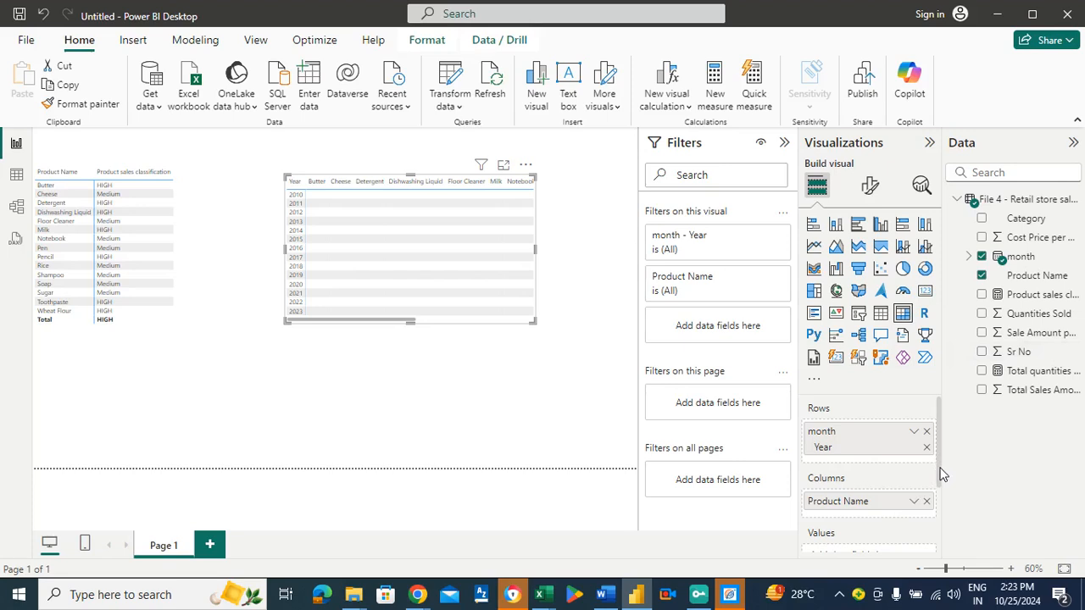
scroll(942, 474, down, 1)
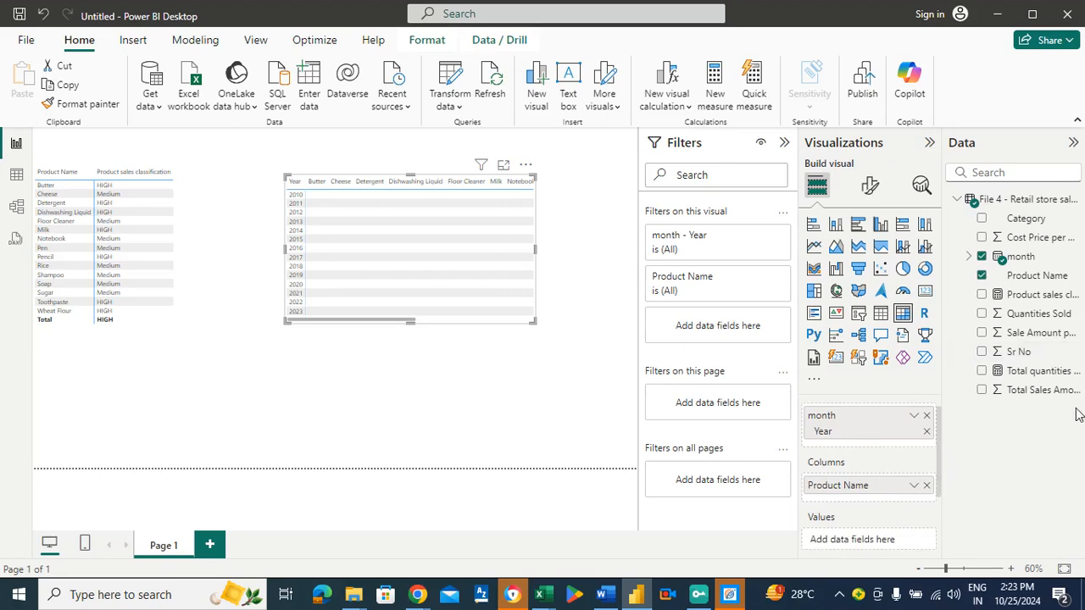
drag(1044, 297, 893, 545)
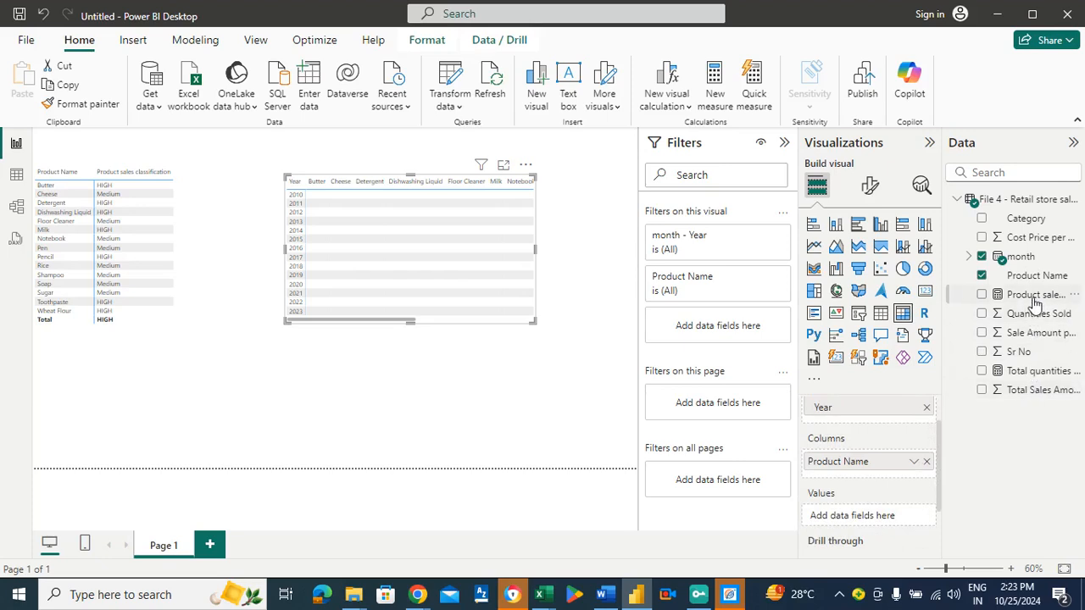
drag(1034, 297, 908, 516)
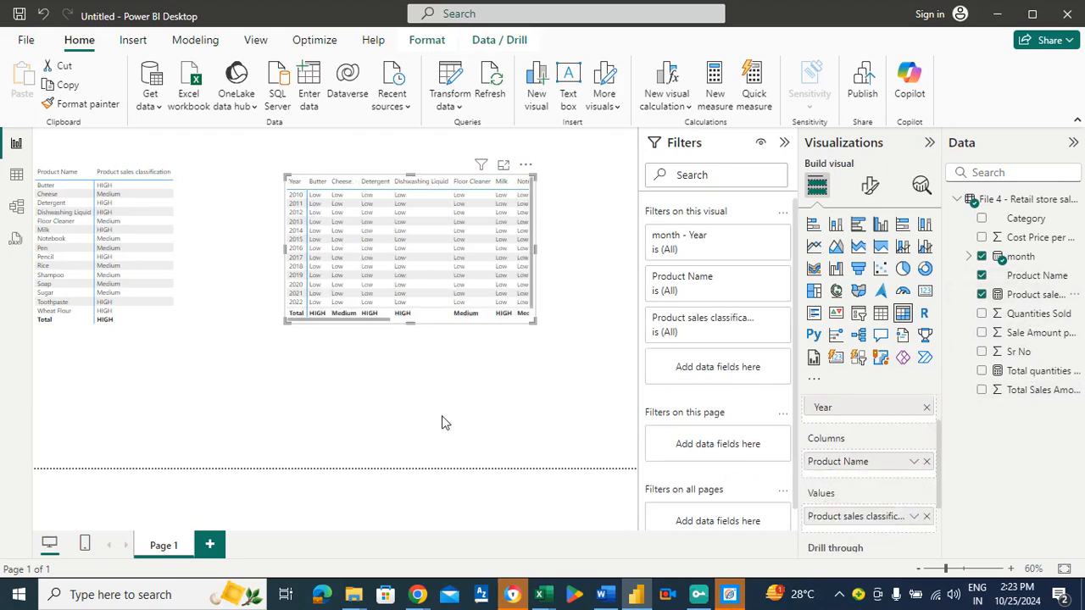
Step: Show the yearly matrix in focus mode and examine the classifications across all product columns through to the Total column
click(505, 166)
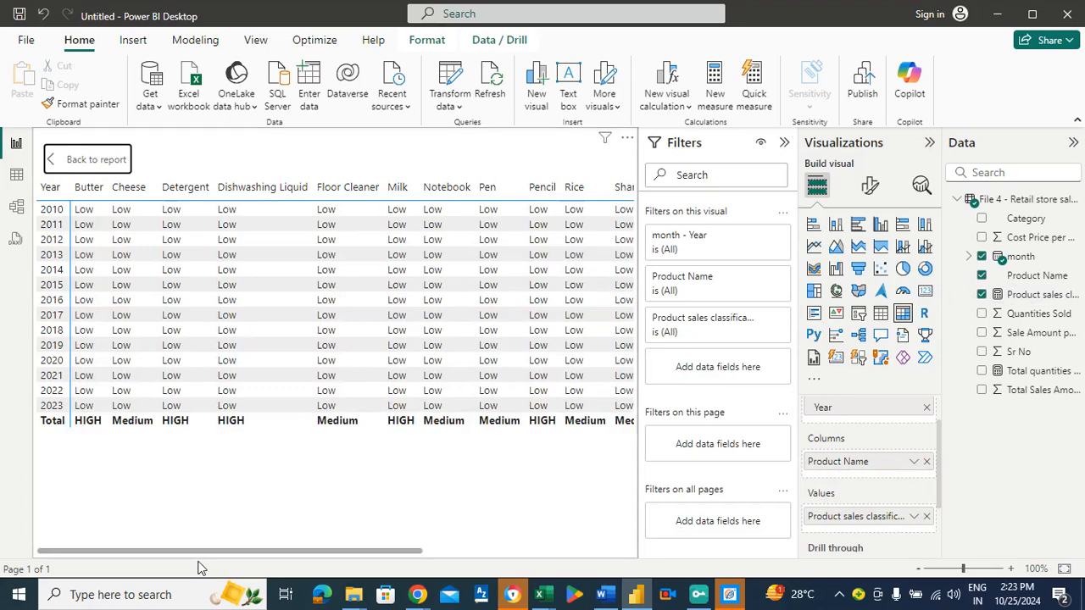
drag(201, 555, 424, 549)
drag(496, 533, 146, 585)
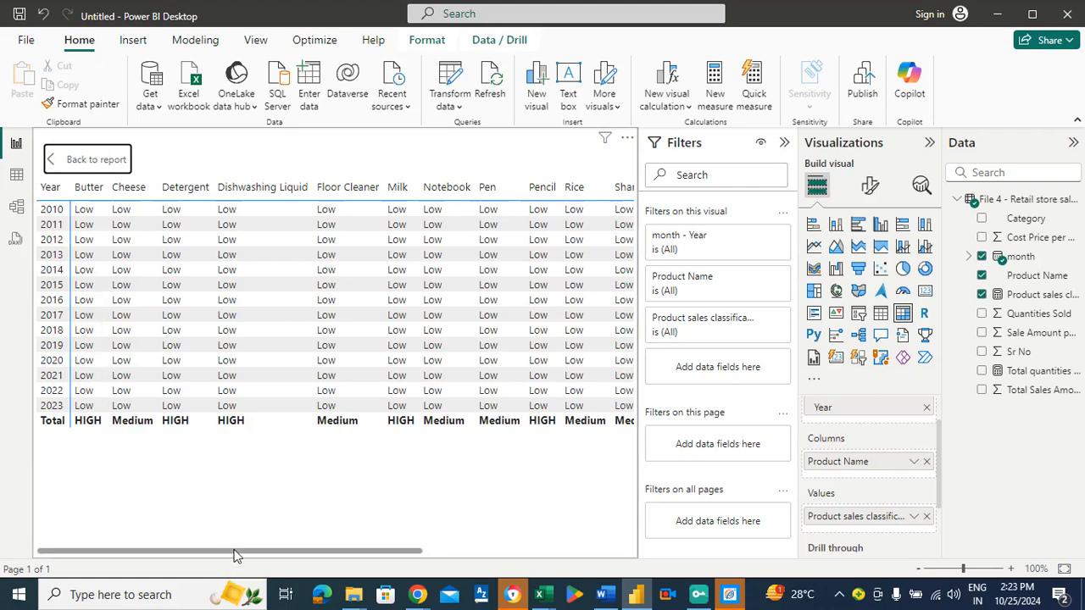
drag(237, 556, 190, 573)
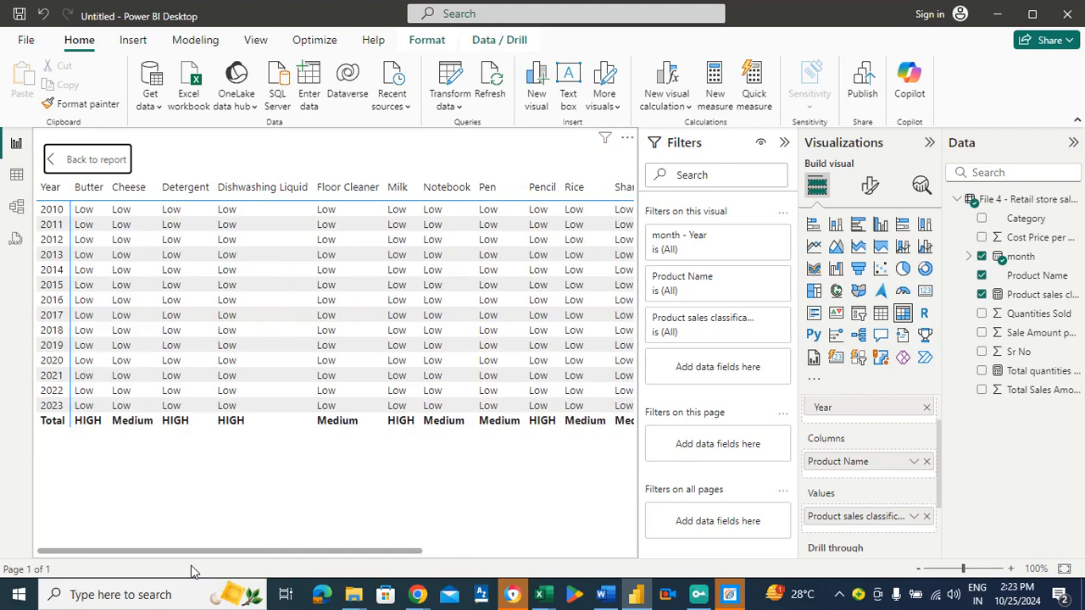
drag(192, 571, 210, 538)
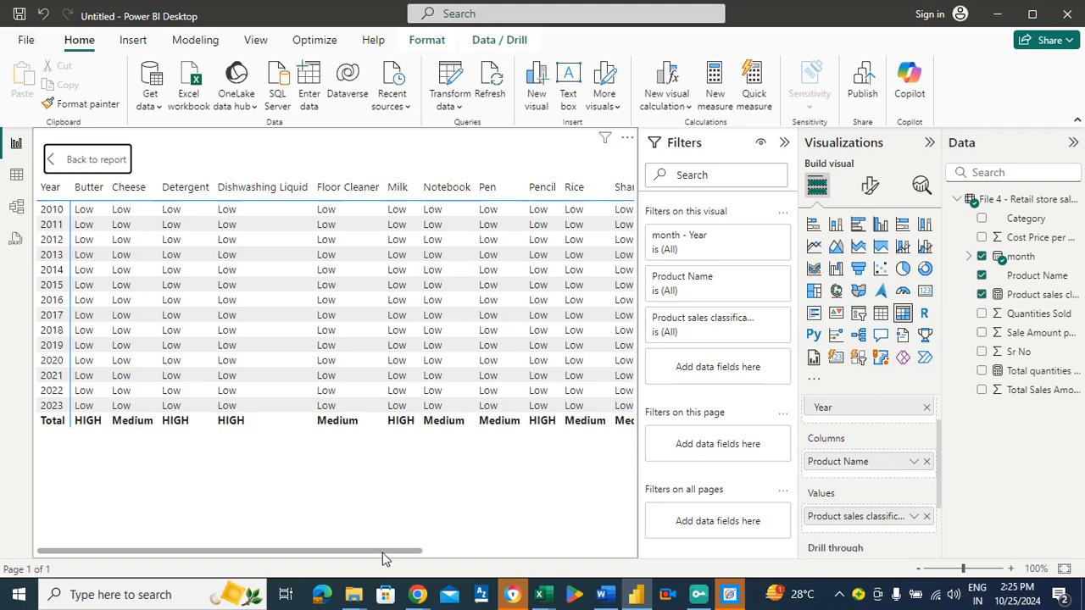
drag(383, 552, 604, 540)
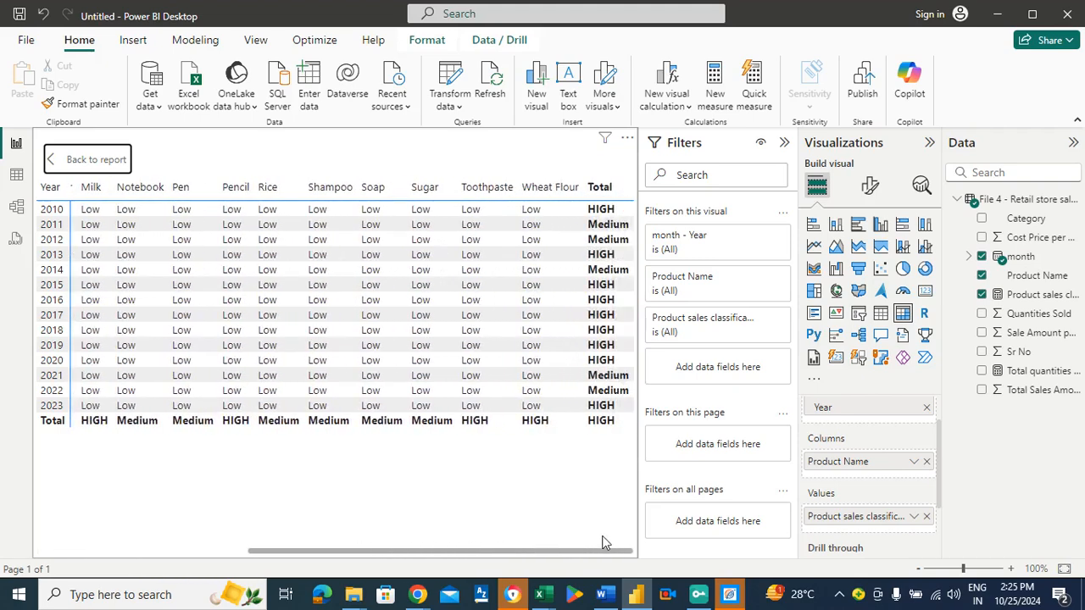
drag(604, 543, 383, 534)
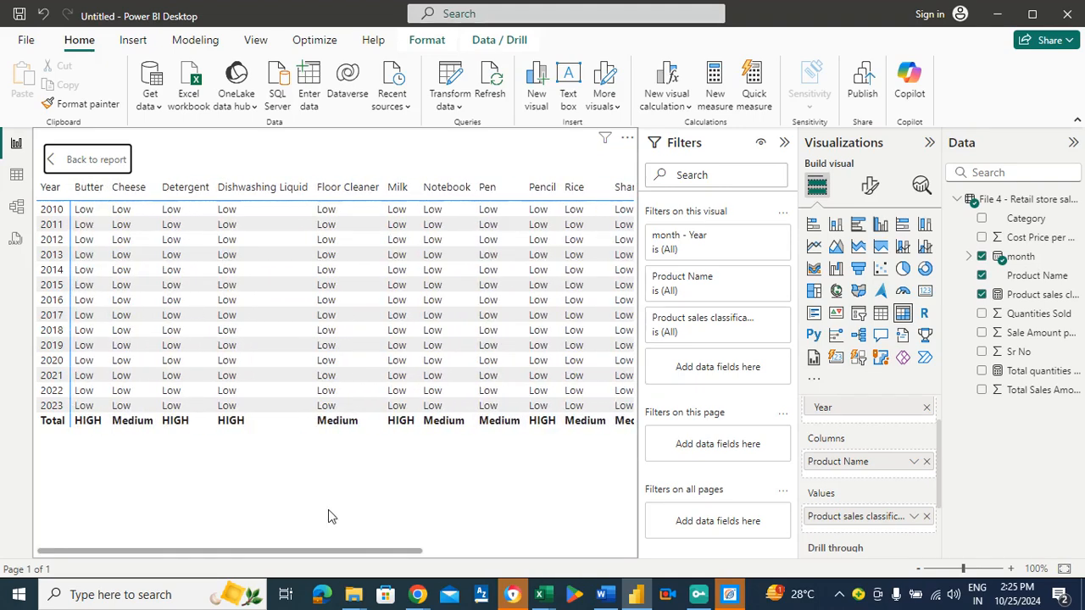